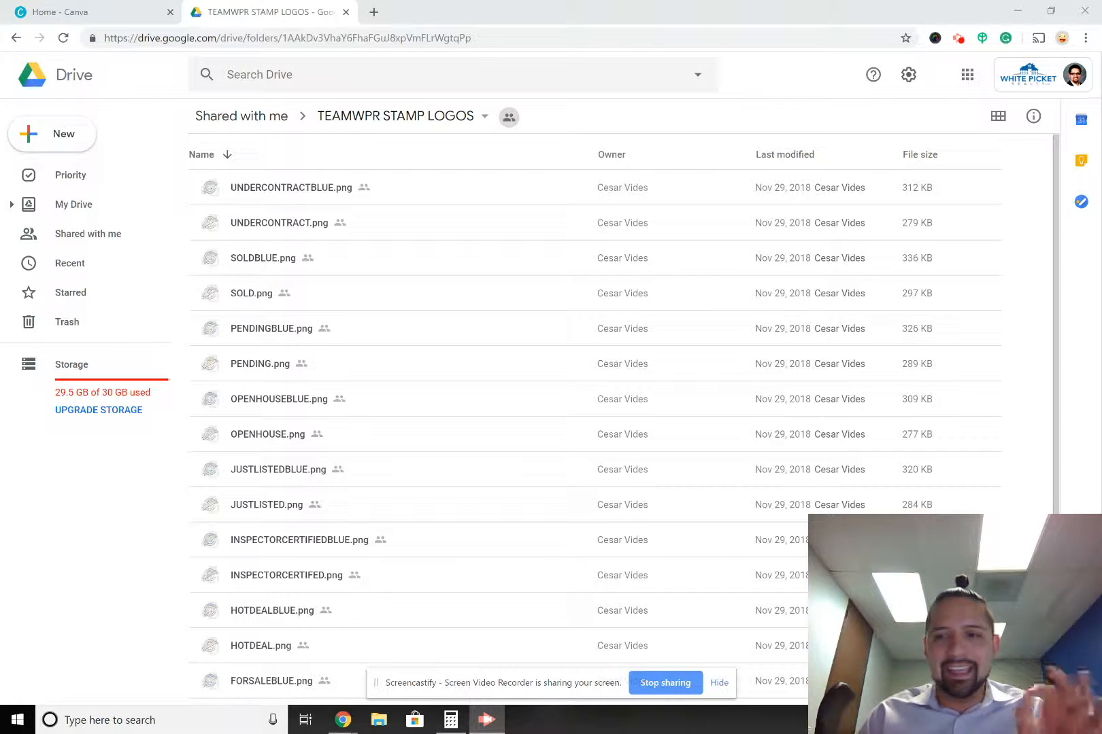
left_click(514, 37)
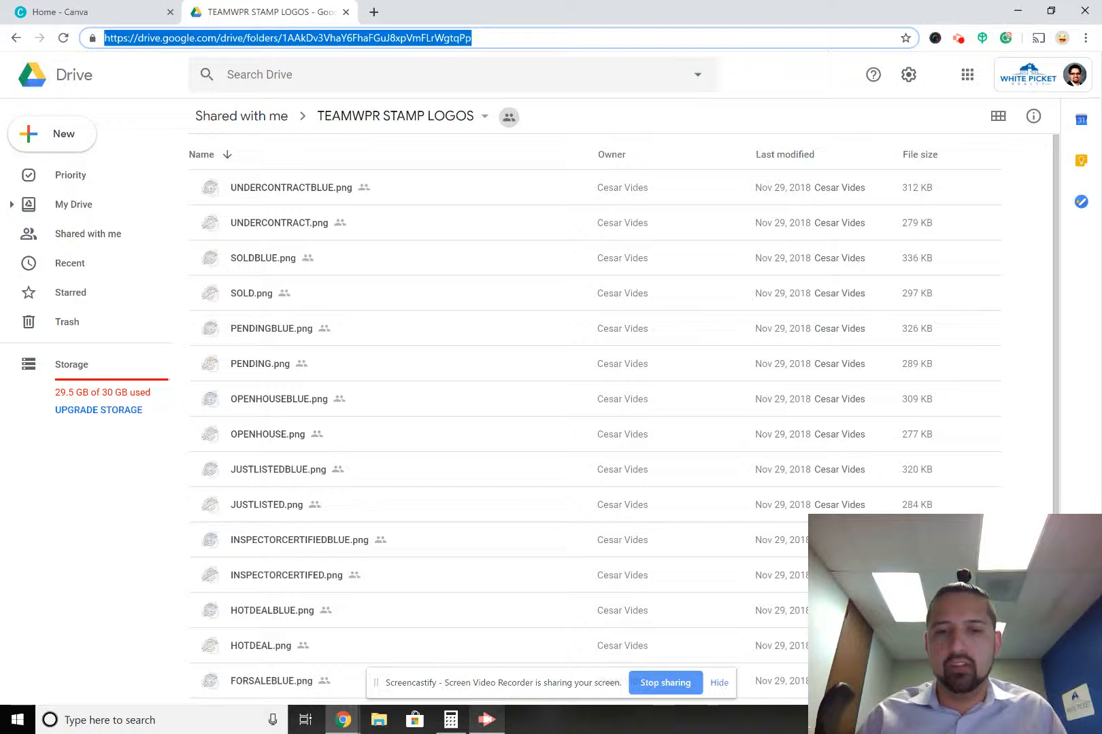
key("alt+Tab")
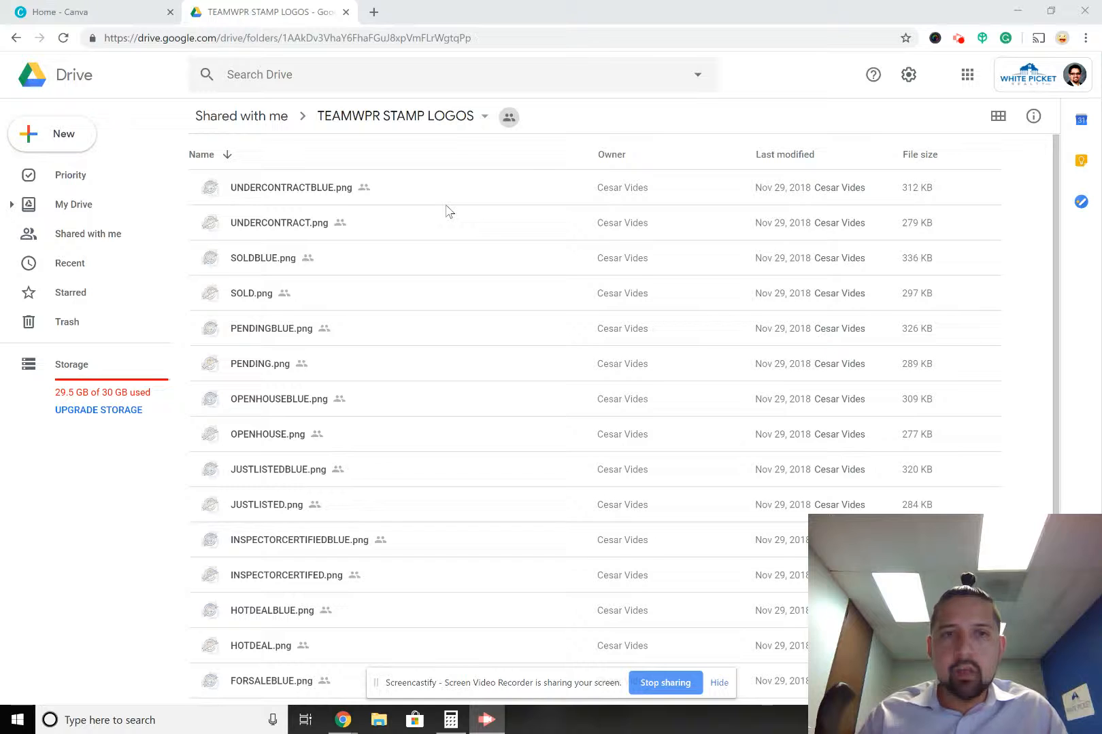
Preview the stamp images from UNDERCONTRACTBLUE.png onward, examining the blue and plain versions of each status, and look over the folder's file list
left_click(303, 197)
double_click(303, 198)
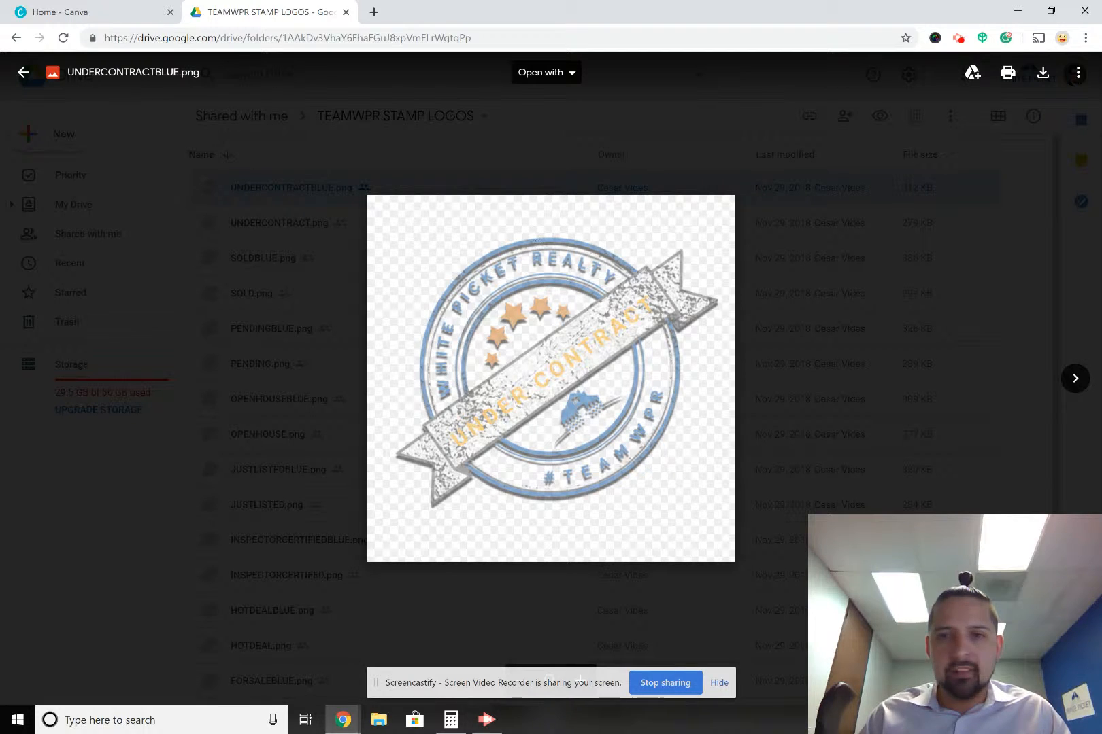
left_click(1074, 378)
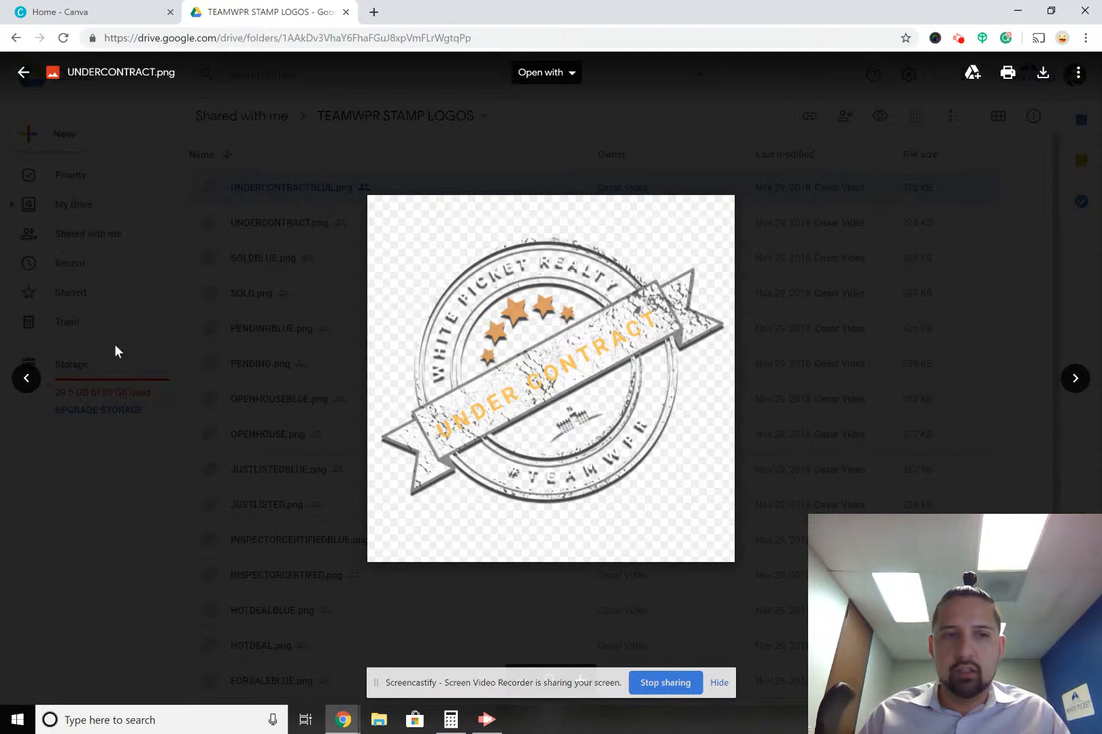
left_click(25, 378)
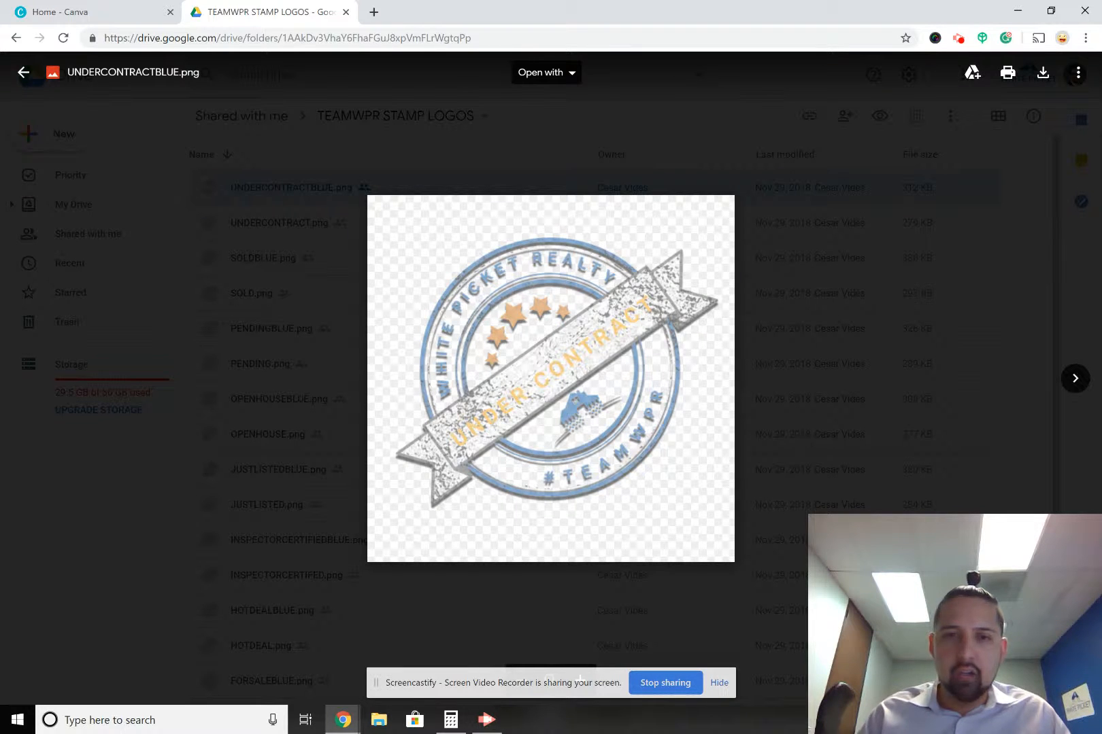
left_click(1074, 378)
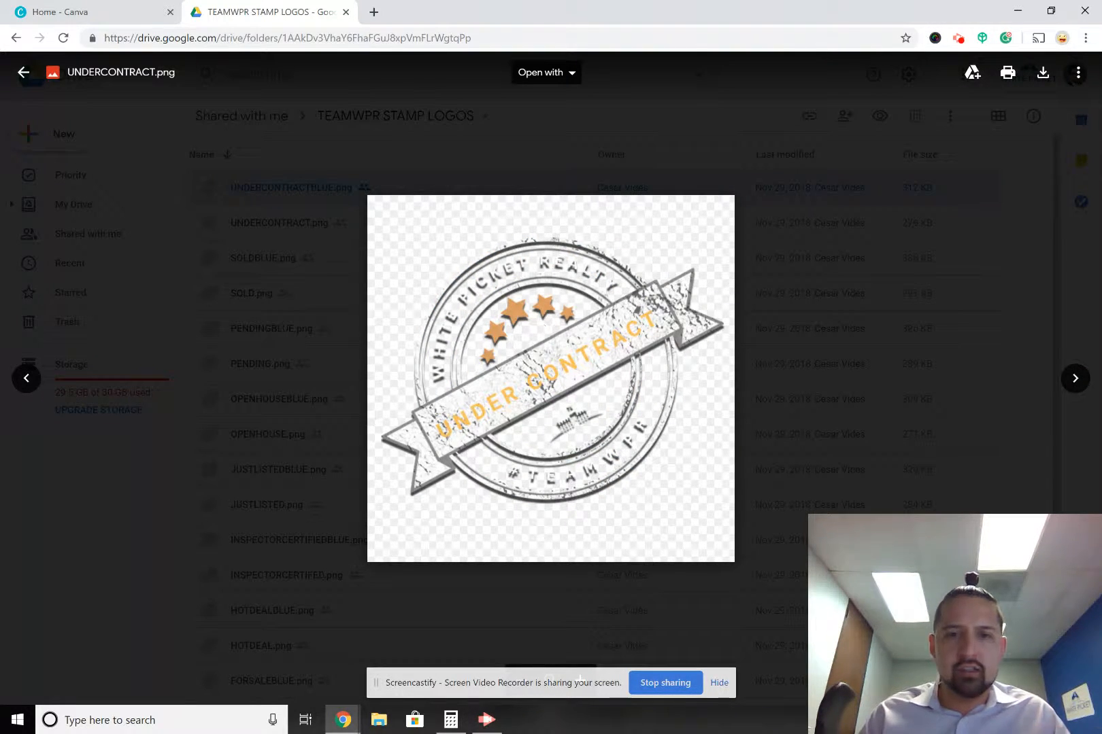
left_click(1074, 378)
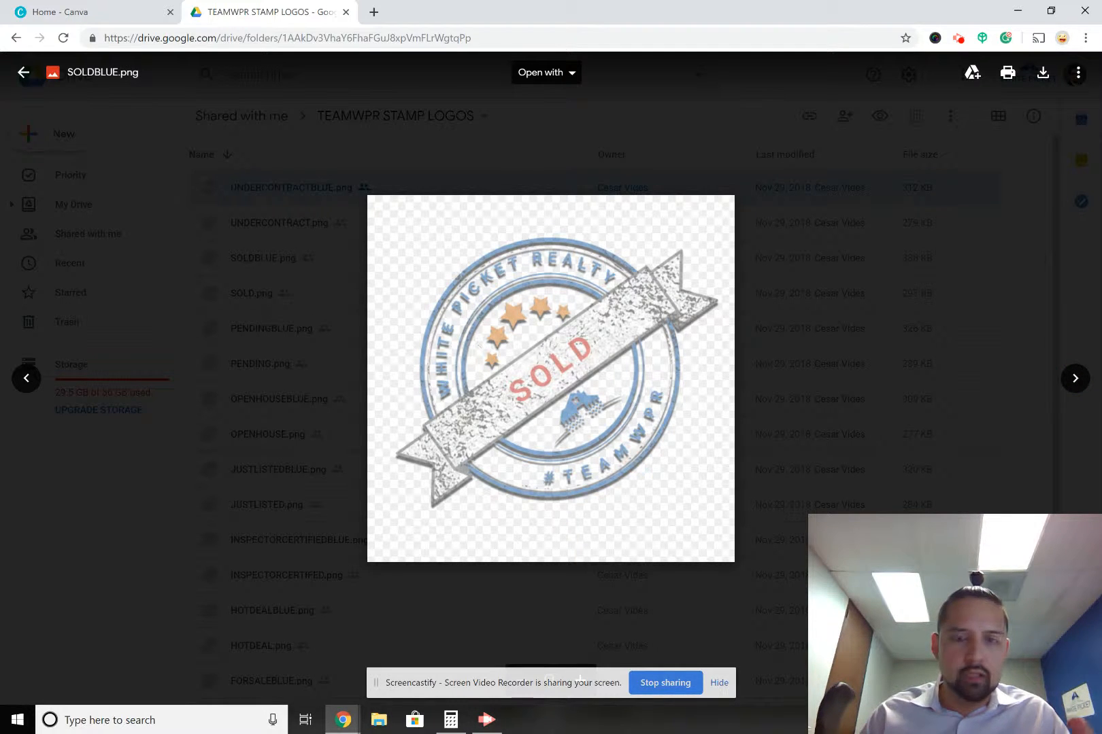
left_click(1075, 378)
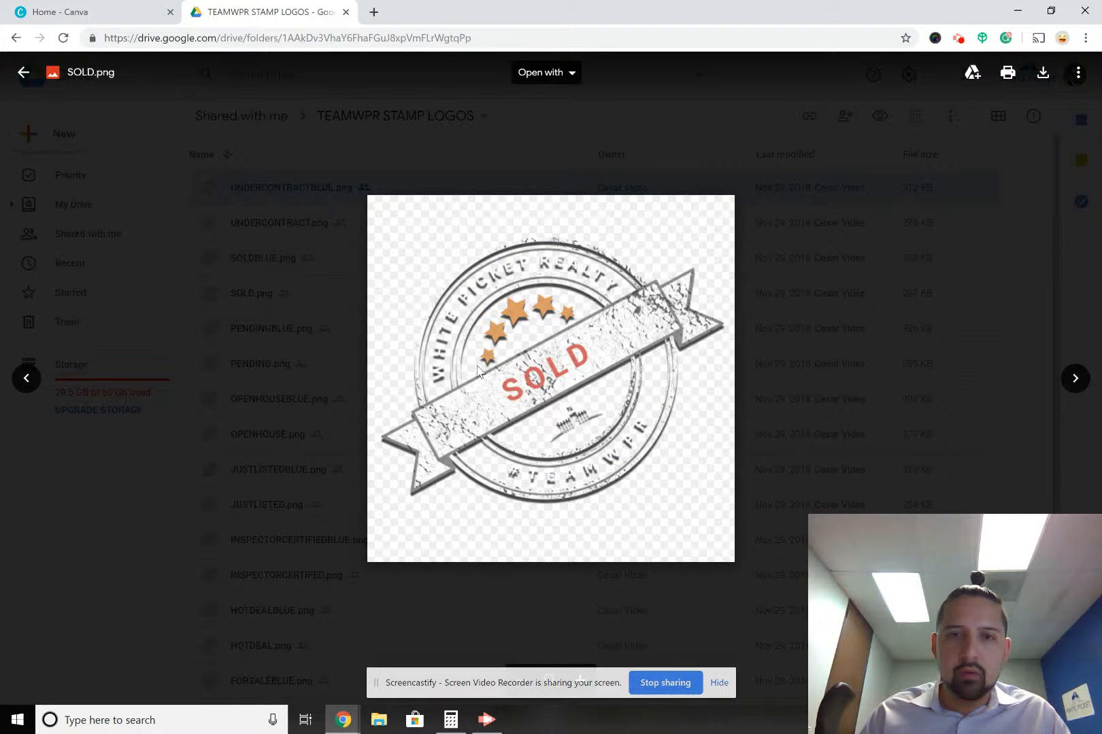
left_click(1074, 378)
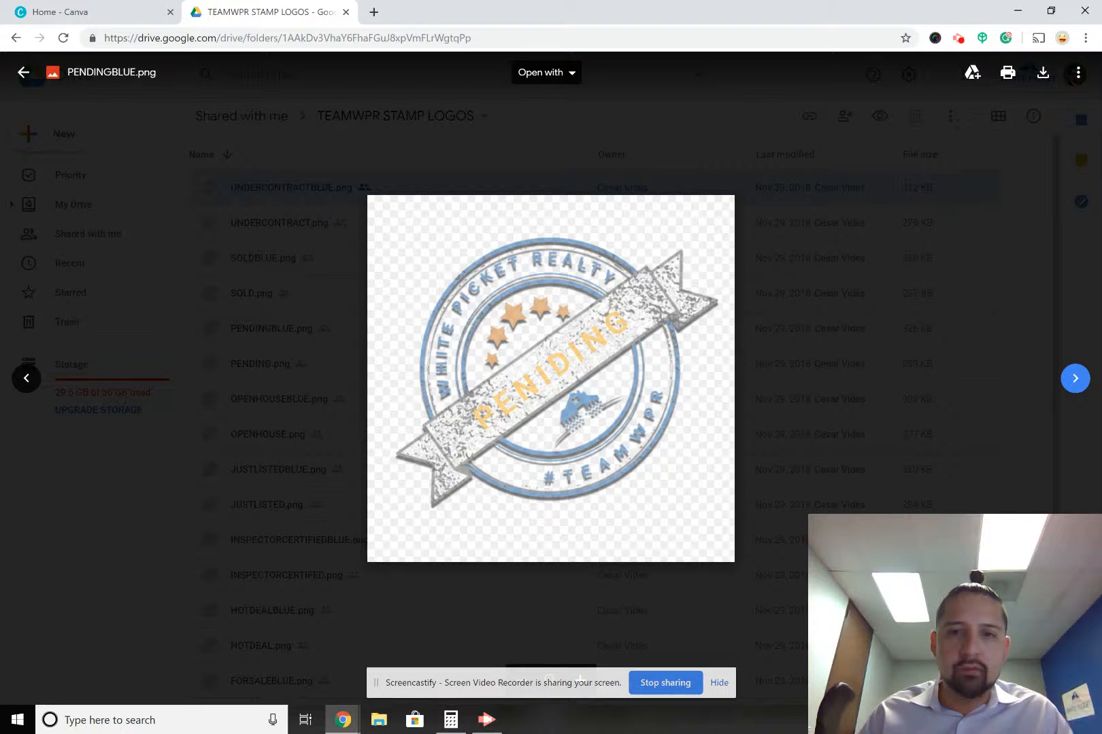
left_click(1075, 378)
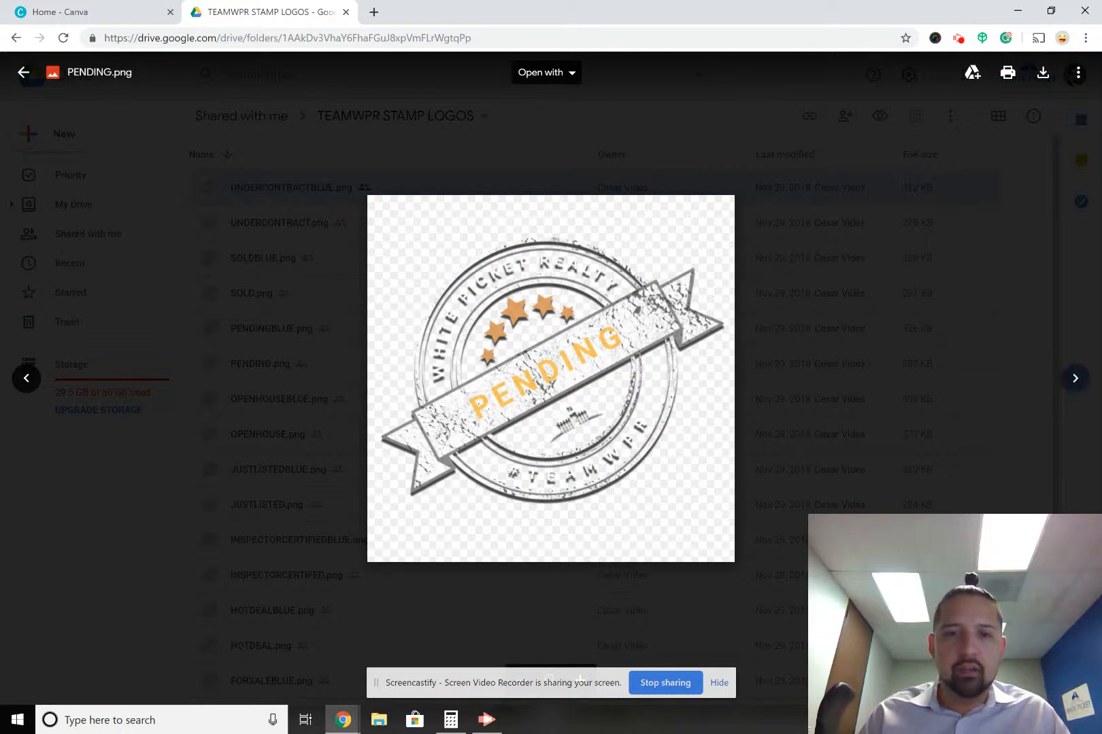
left_click(1075, 378)
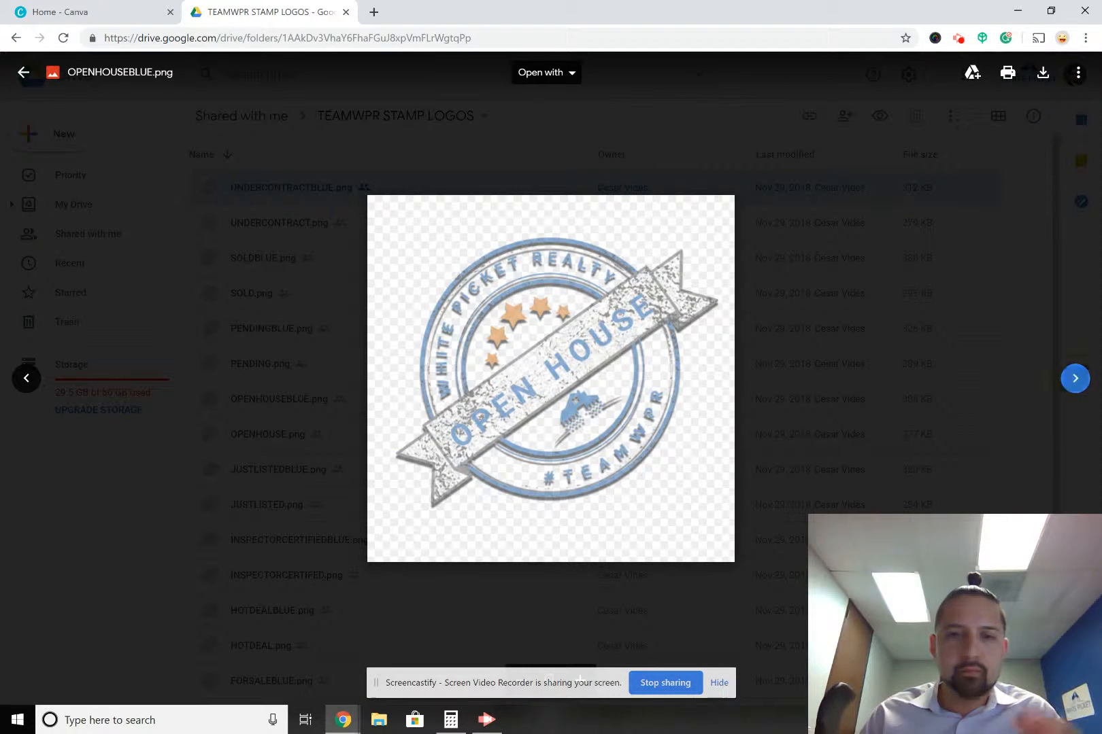
left_click(1074, 378)
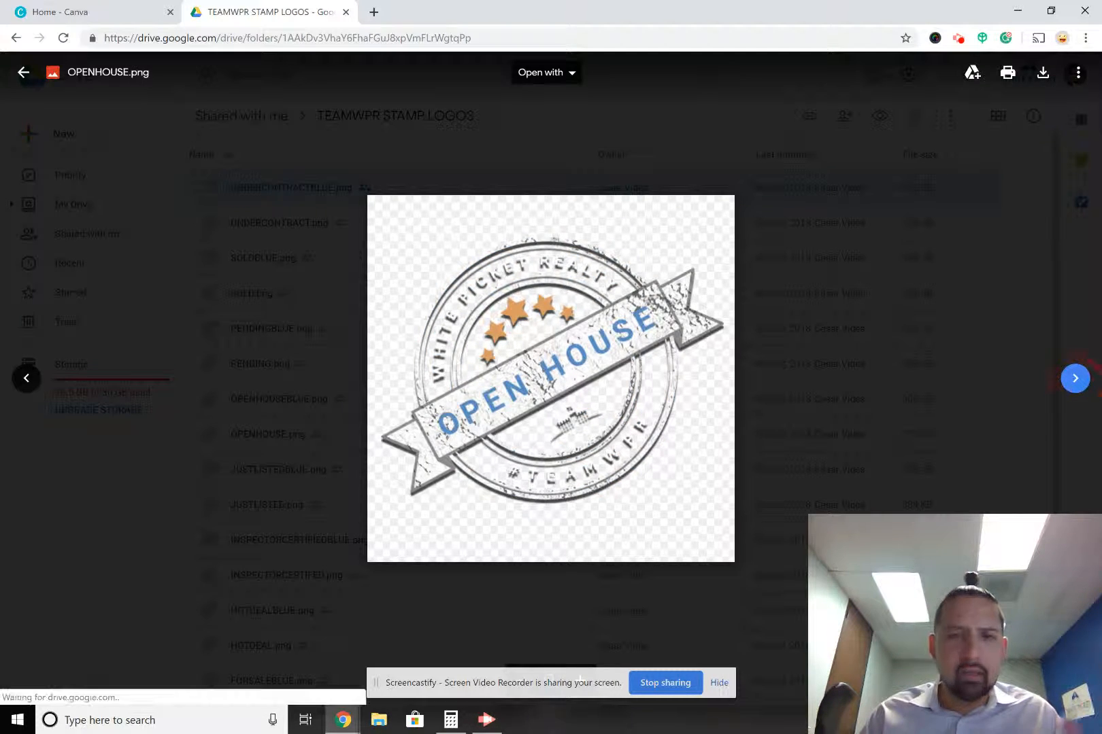
left_click(1075, 378)
left_click(1074, 378)
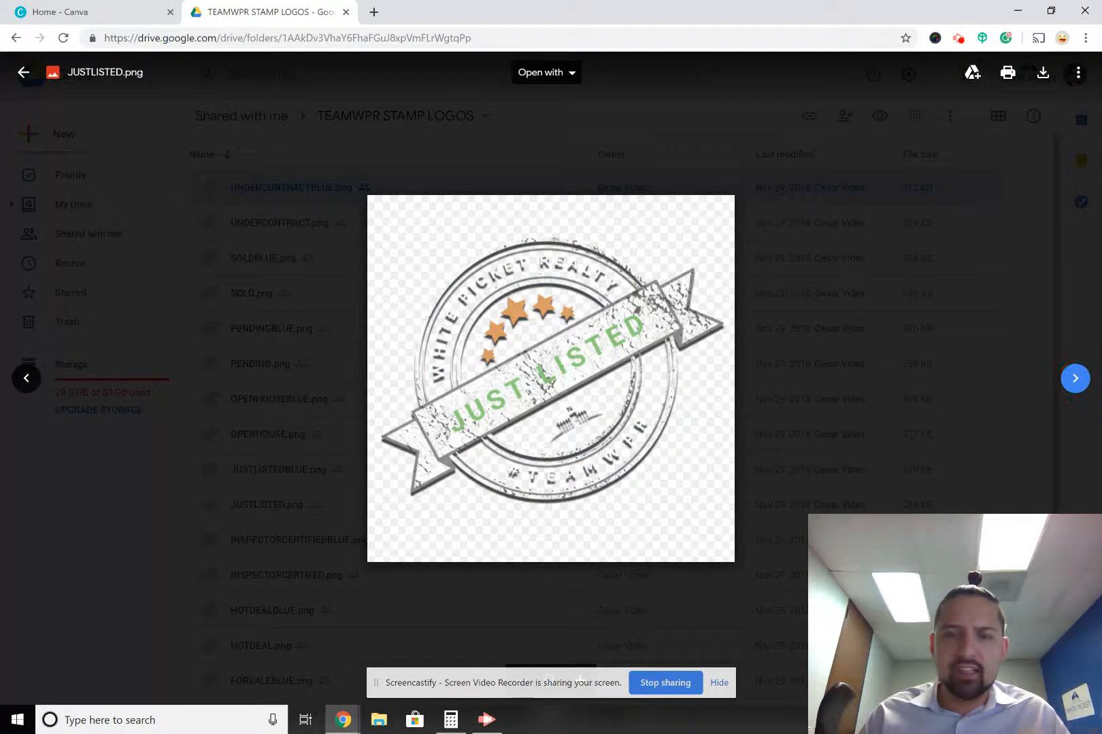
left_click(1074, 378)
left_click(1075, 378)
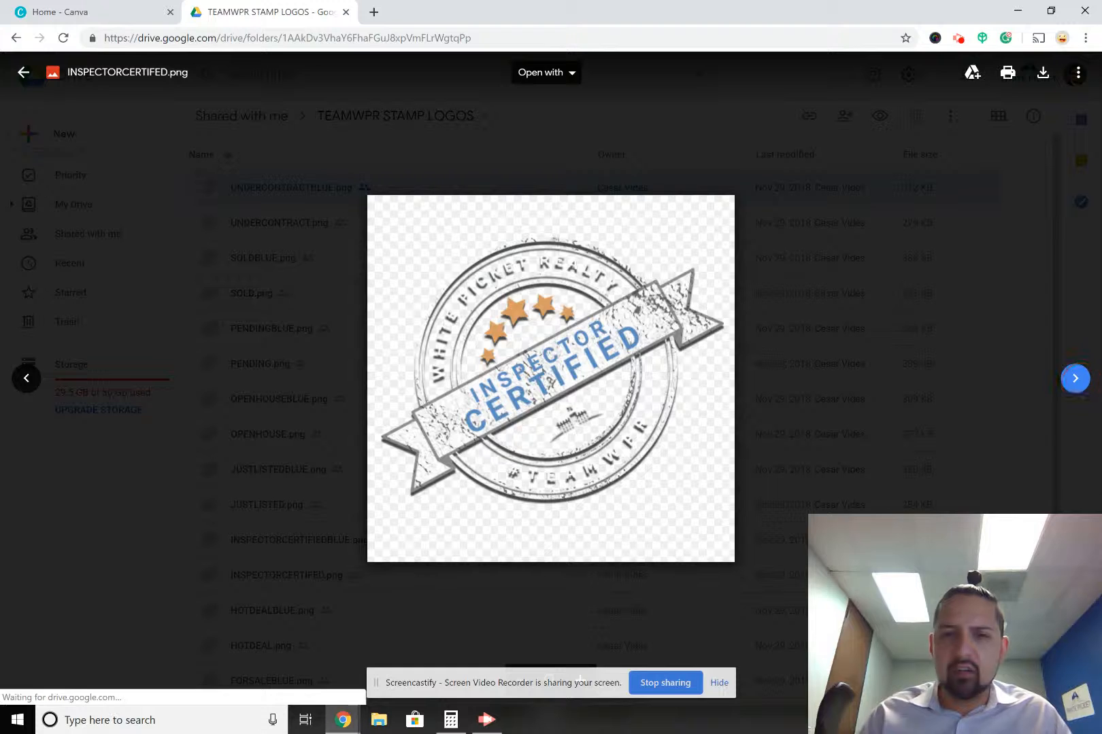
left_click(26, 378)
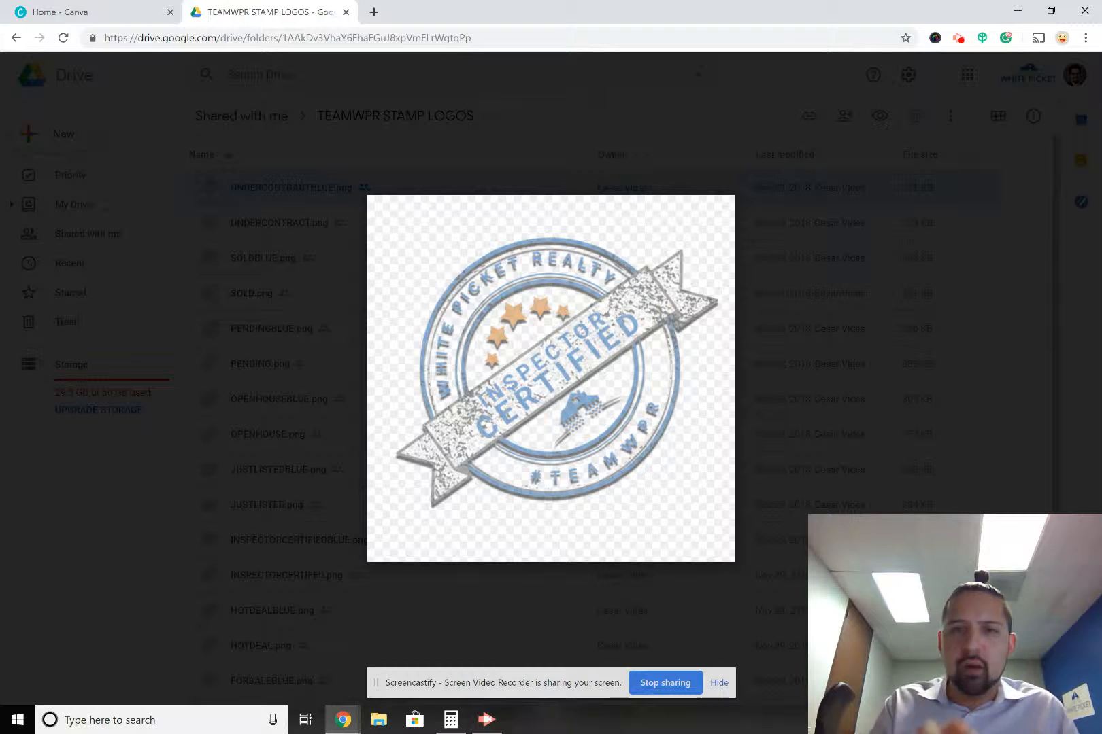
left_click(1075, 378)
left_click(1074, 378)
left_click(1075, 378)
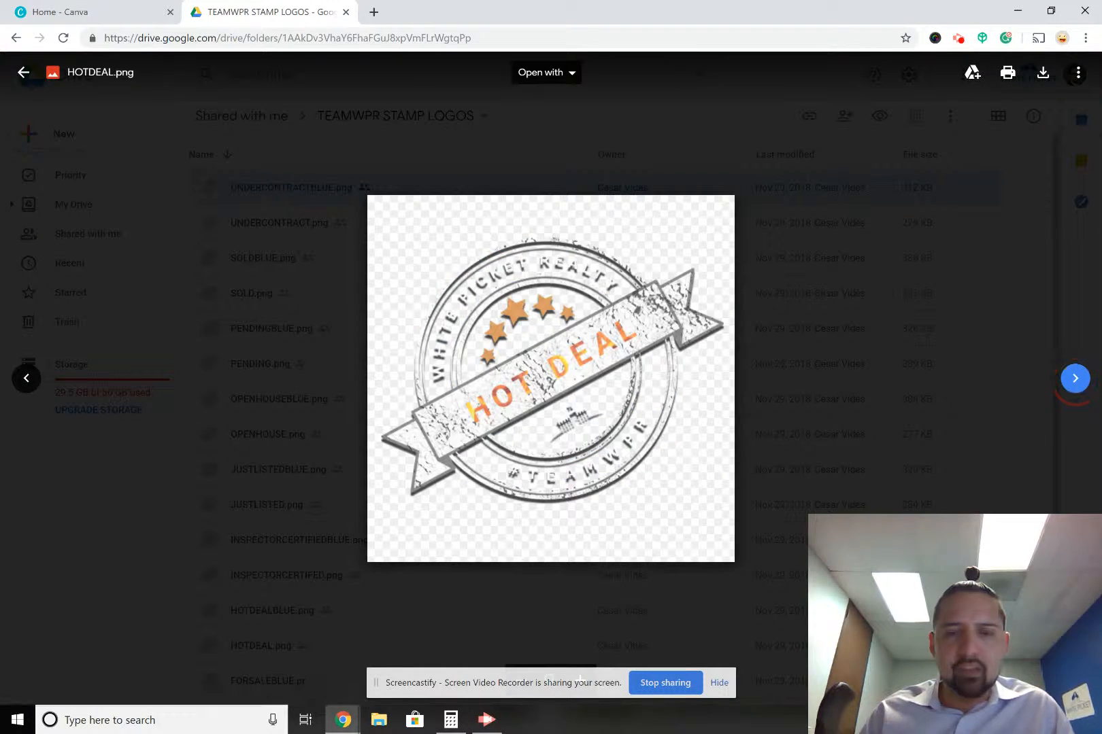
left_click(26, 378)
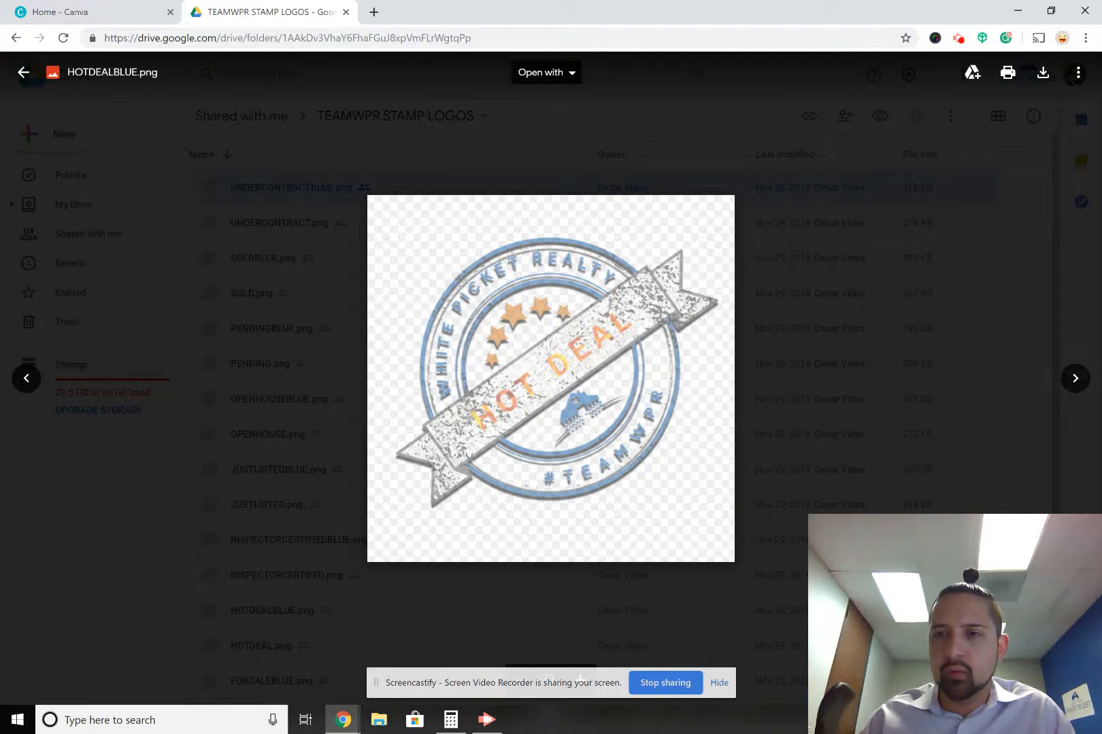
left_click(1075, 378)
left_click(1074, 378)
left_click(1075, 378)
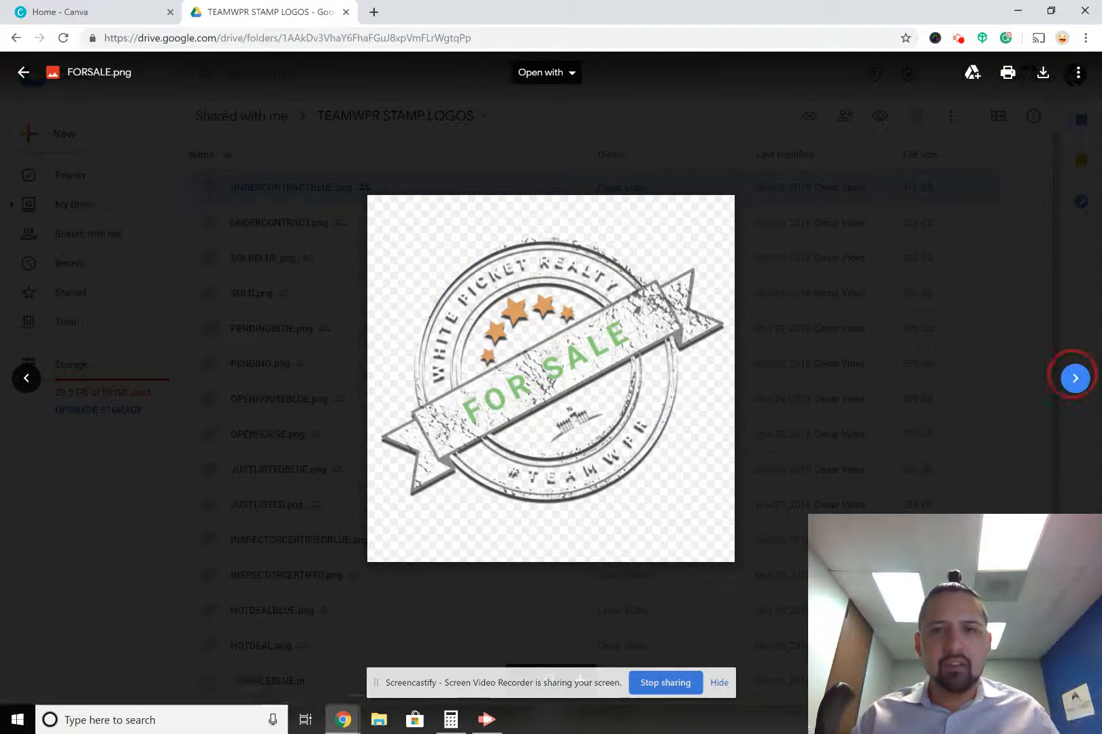
left_click(1075, 378)
left_click(1075, 378)
left_click(1075, 378)
left_click(1074, 378)
left_click(1074, 378)
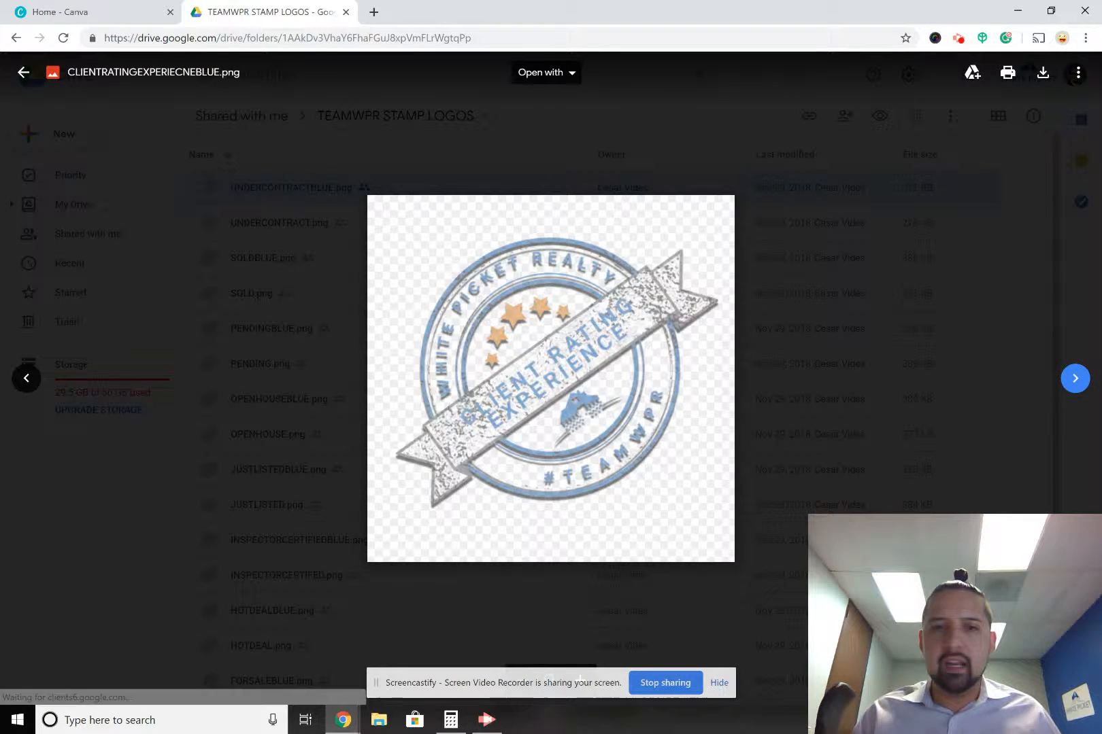
left_click(1074, 378)
key("Escape")
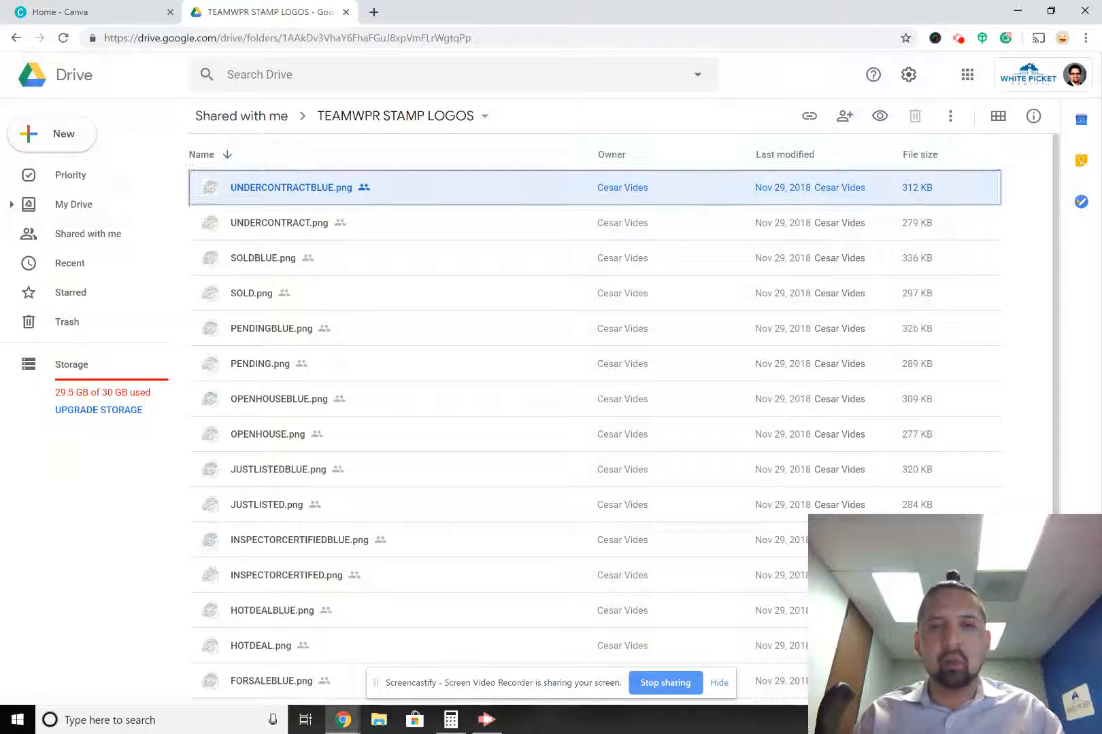
scroll(623, 373, "down", 5)
scroll(622, 373, "up", 5)
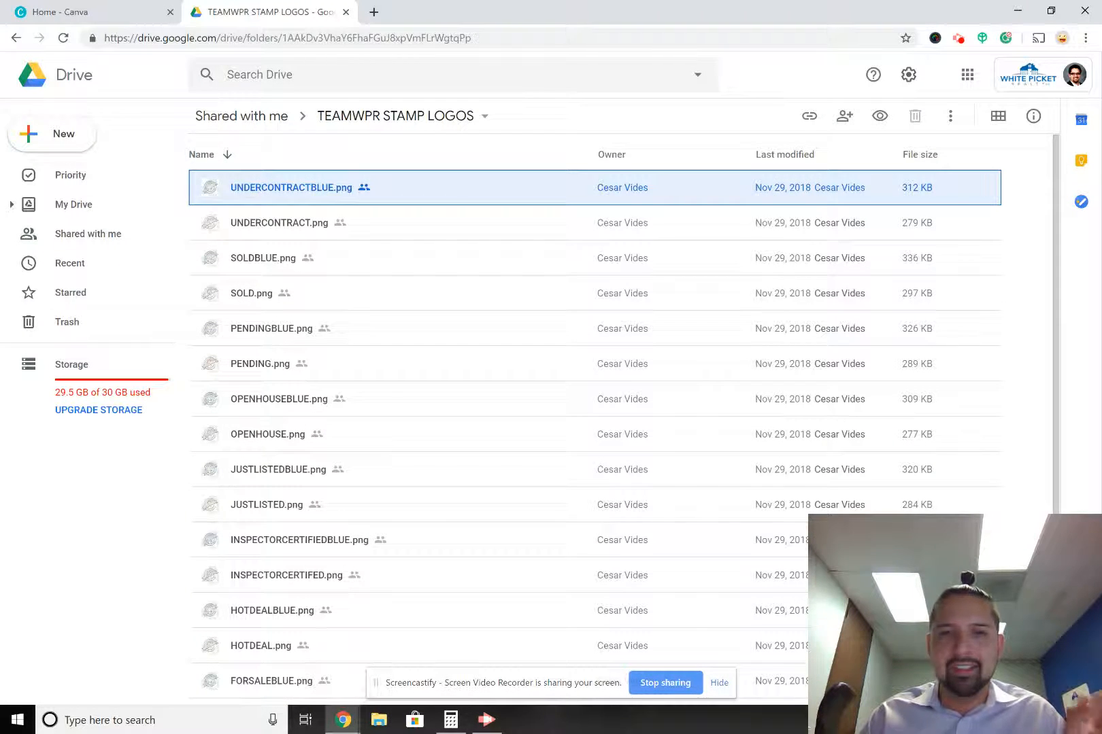
Download the whole TEAMWPR STAMP LOGOS folder as a zip file and open the downloaded archive
left_click(487, 125)
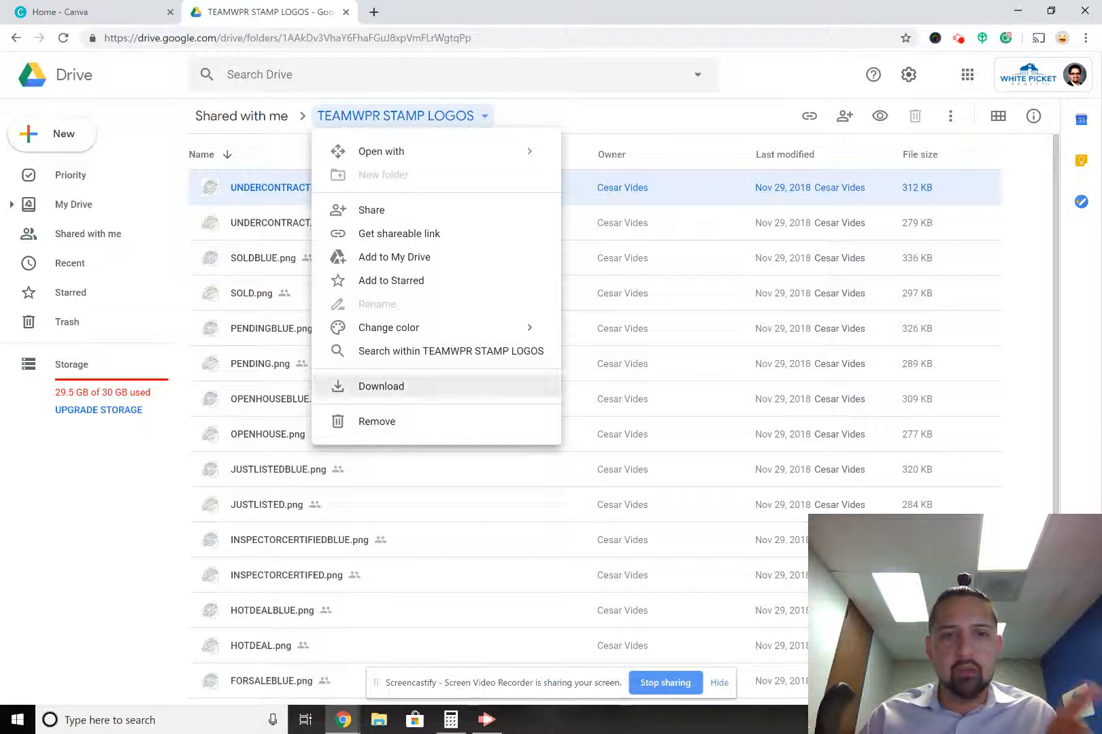
left_click(385, 386)
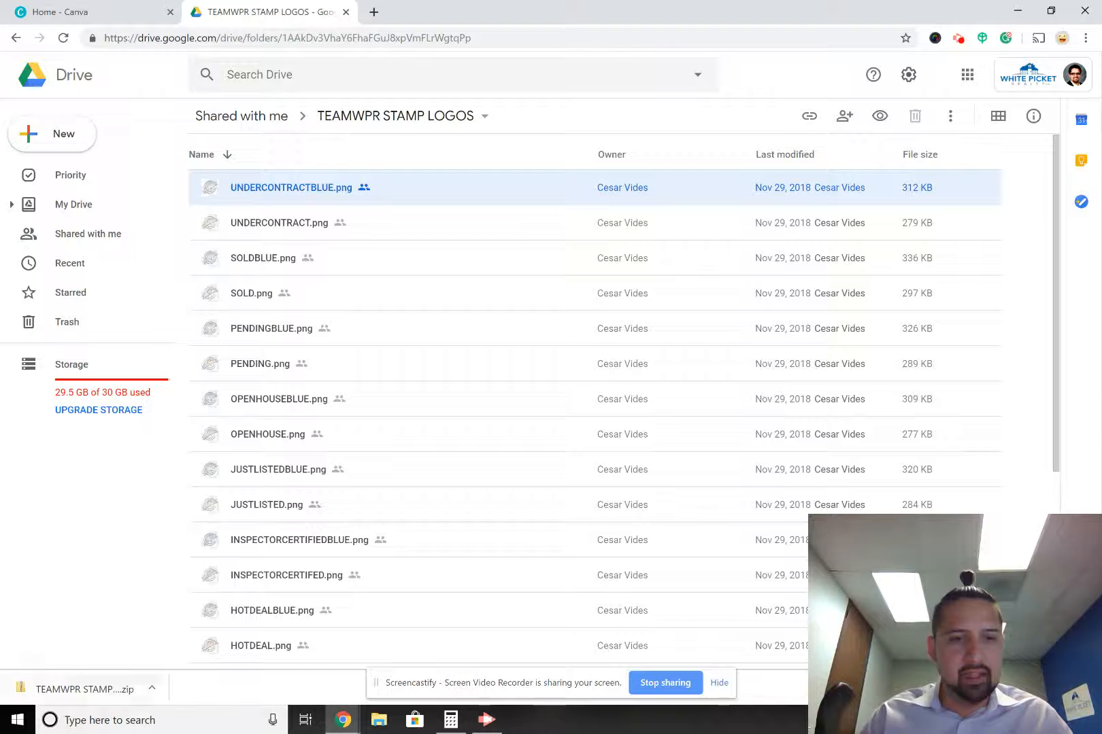
left_click_drag(14, 636, 124, 646)
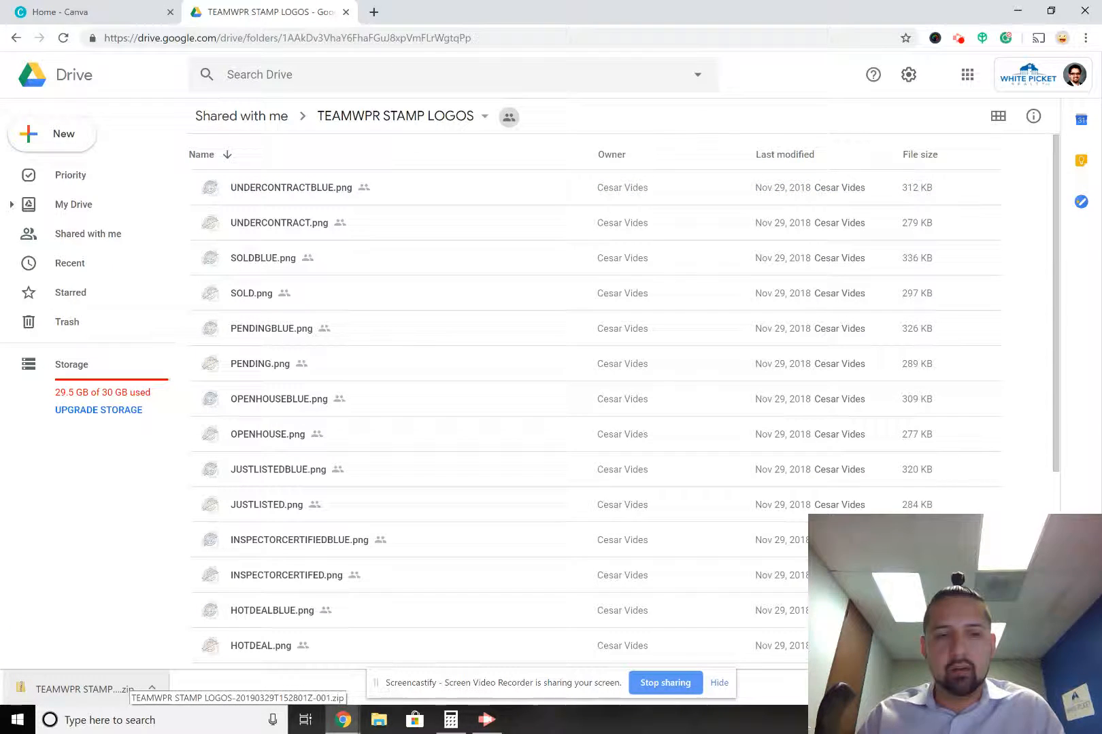
left_click(123, 687)
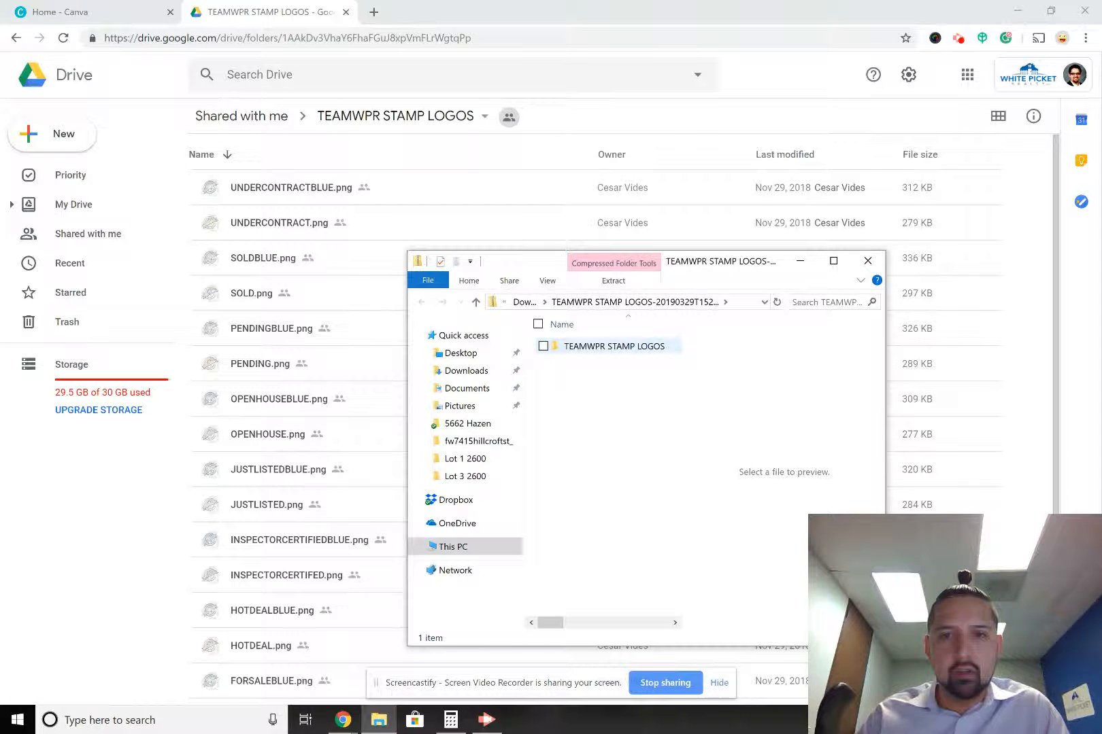
Look inside the archive's TEAMWPR STAMP LOGOS folder and go back up to the Downloads folder that holds the zip file
left_click(616, 349)
right_click(616, 348)
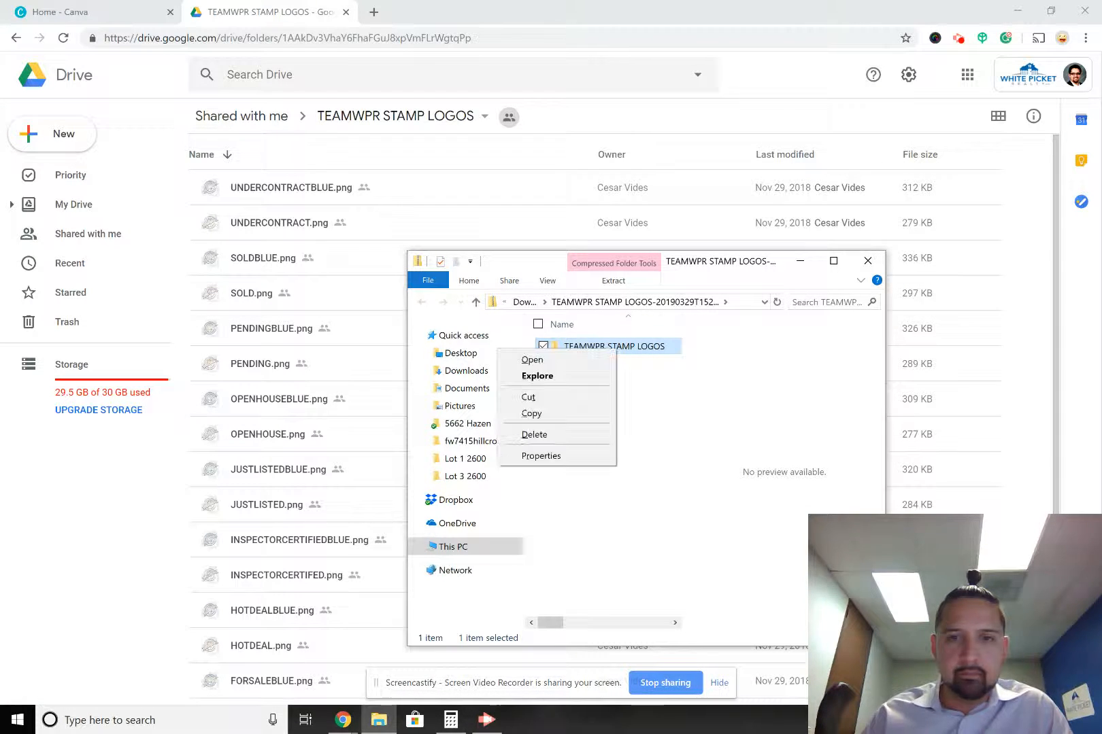
double_click(616, 348)
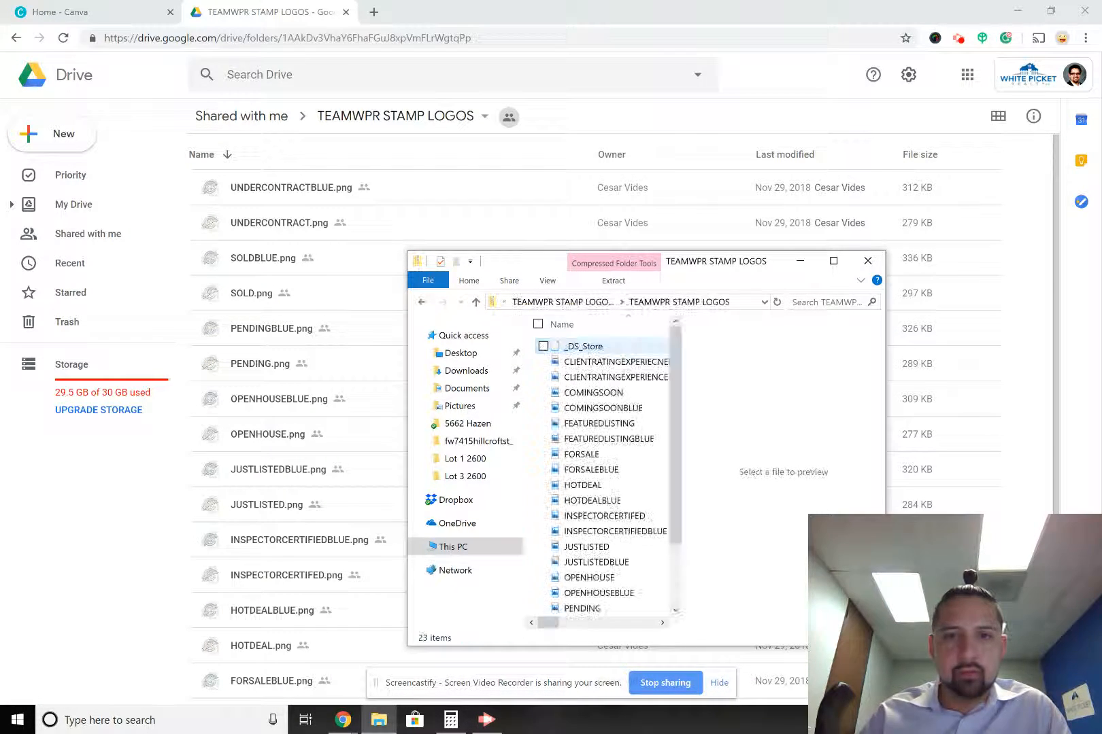
left_click(476, 302)
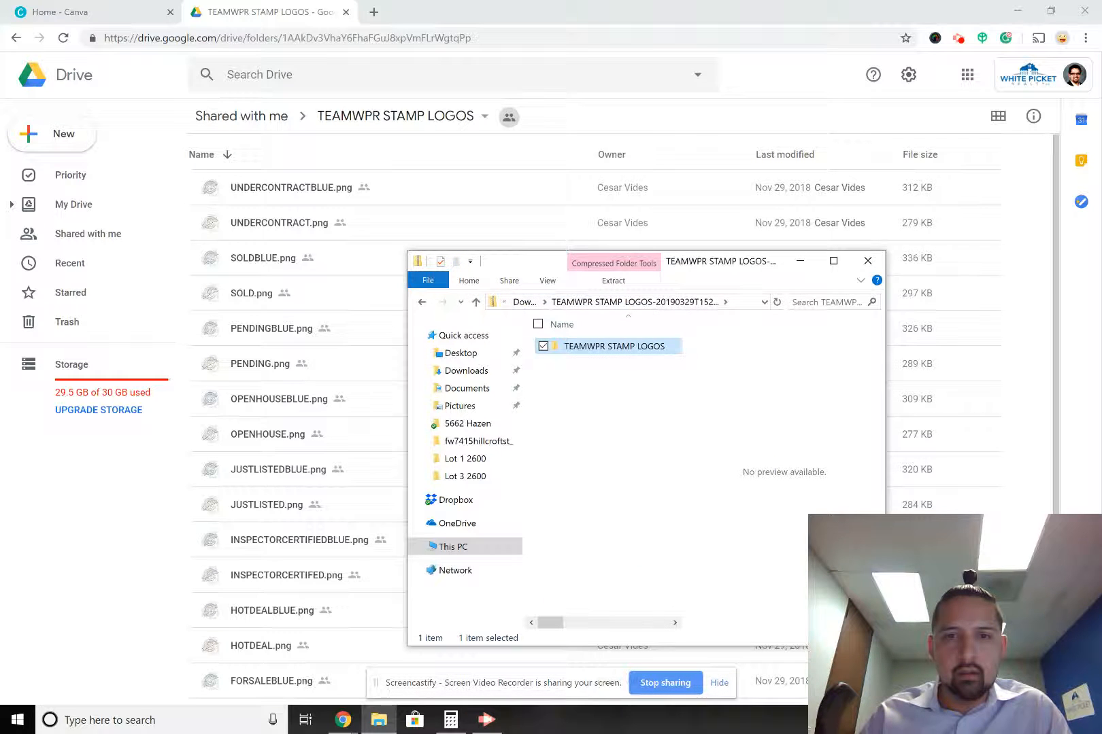
left_click(562, 303)
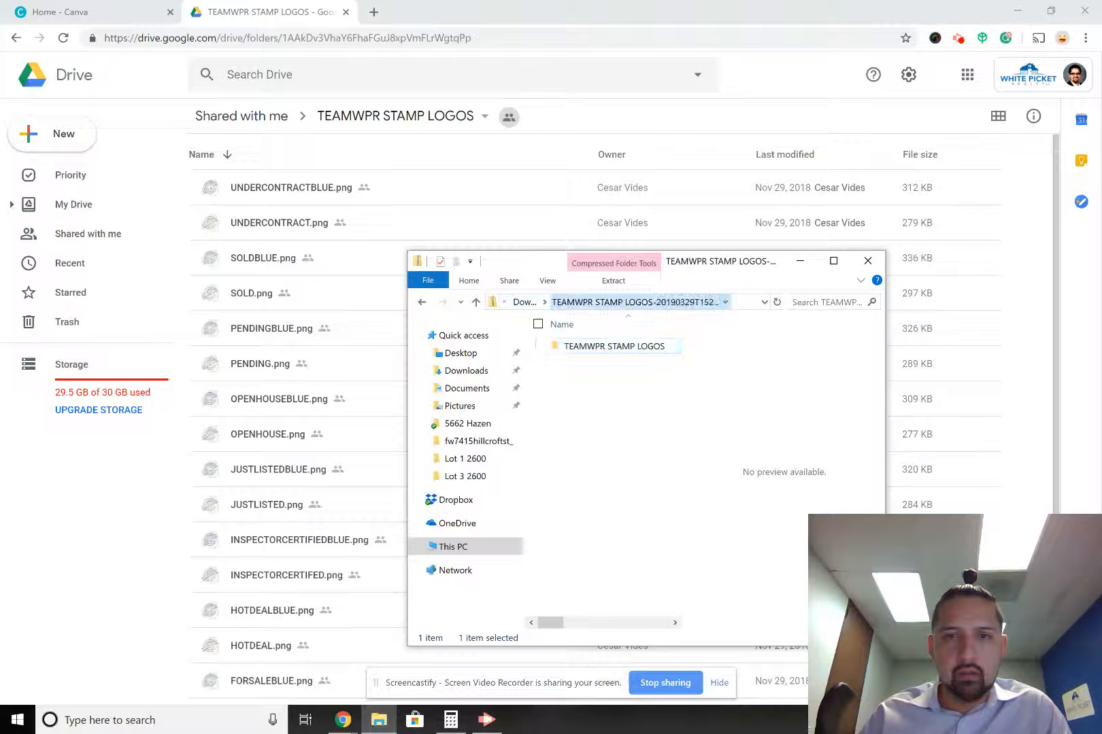
left_click(525, 303)
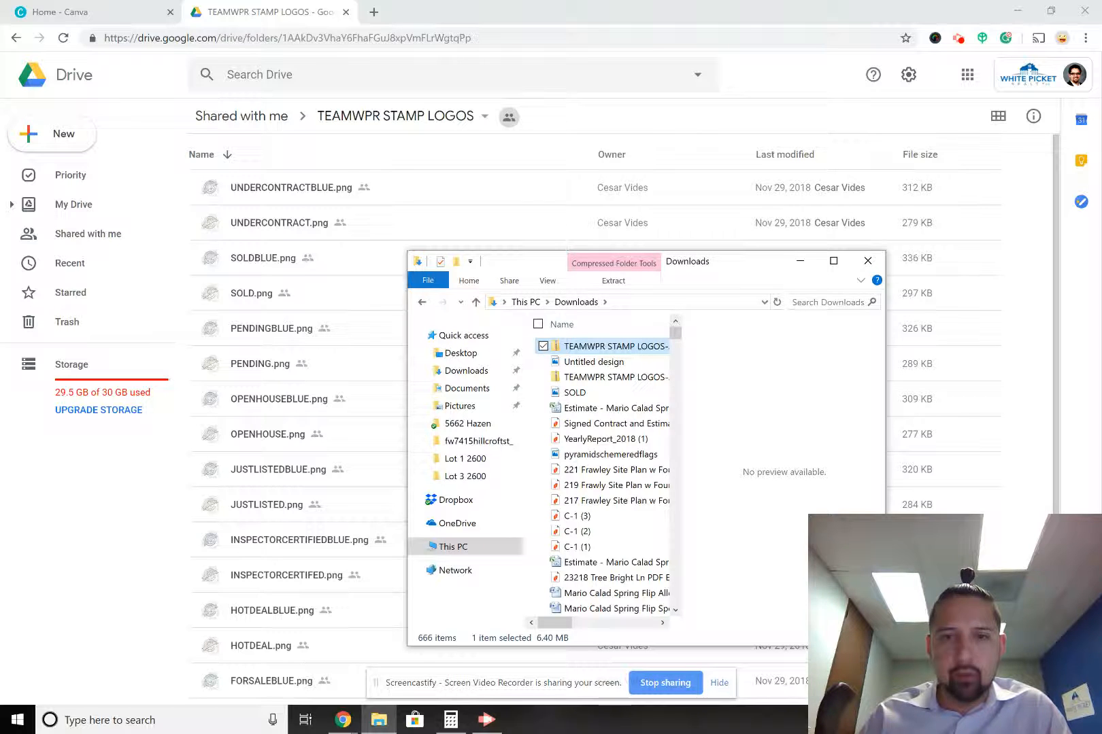
Extract the downloaded TEAMWPR STAMP LOGOS zip to the suggested destination in Downloads and open the extracted logo folder
right_click(565, 347)
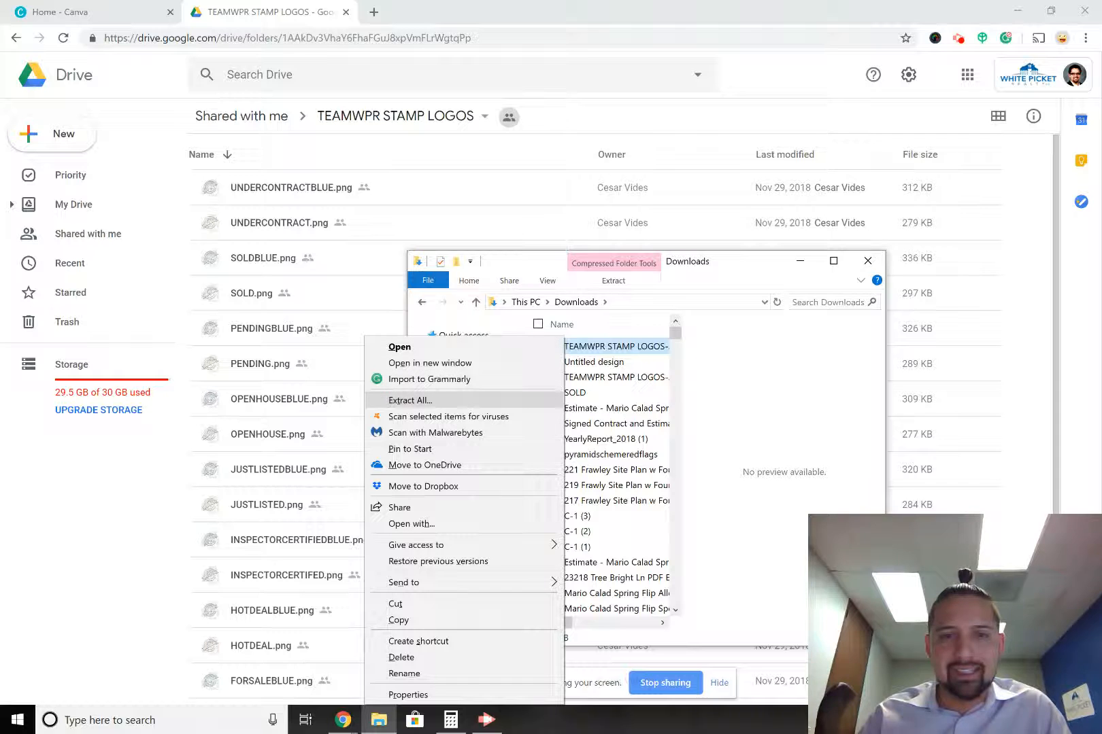
left_click(410, 401)
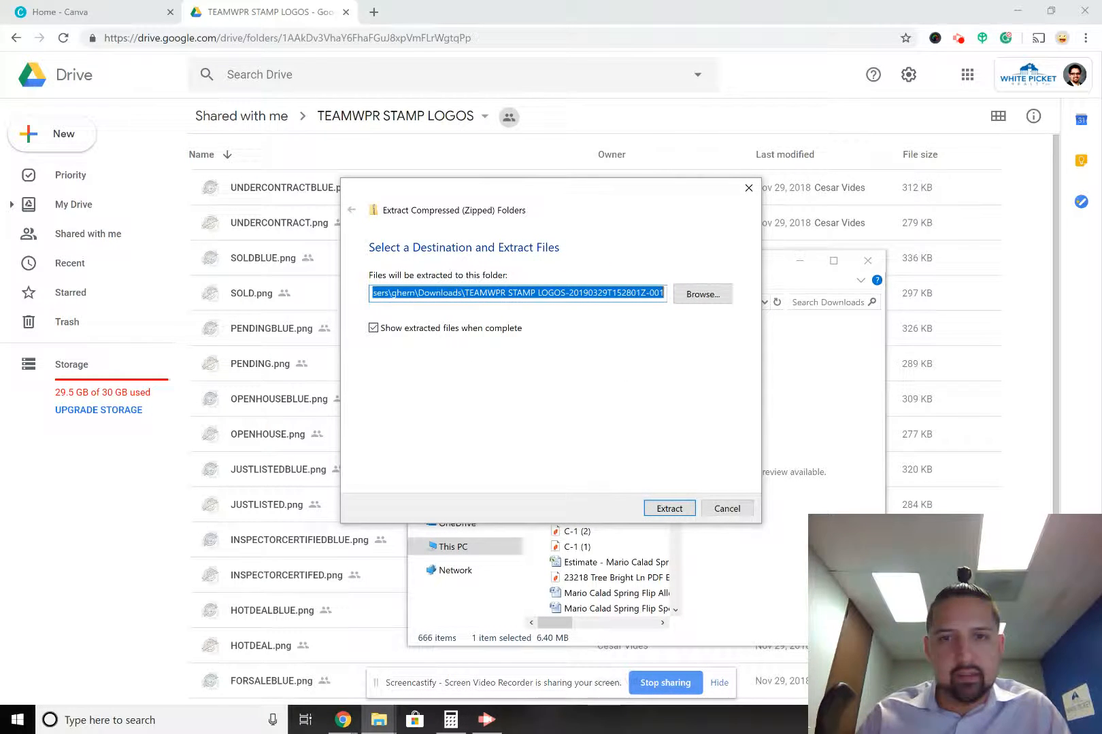
key("Return")
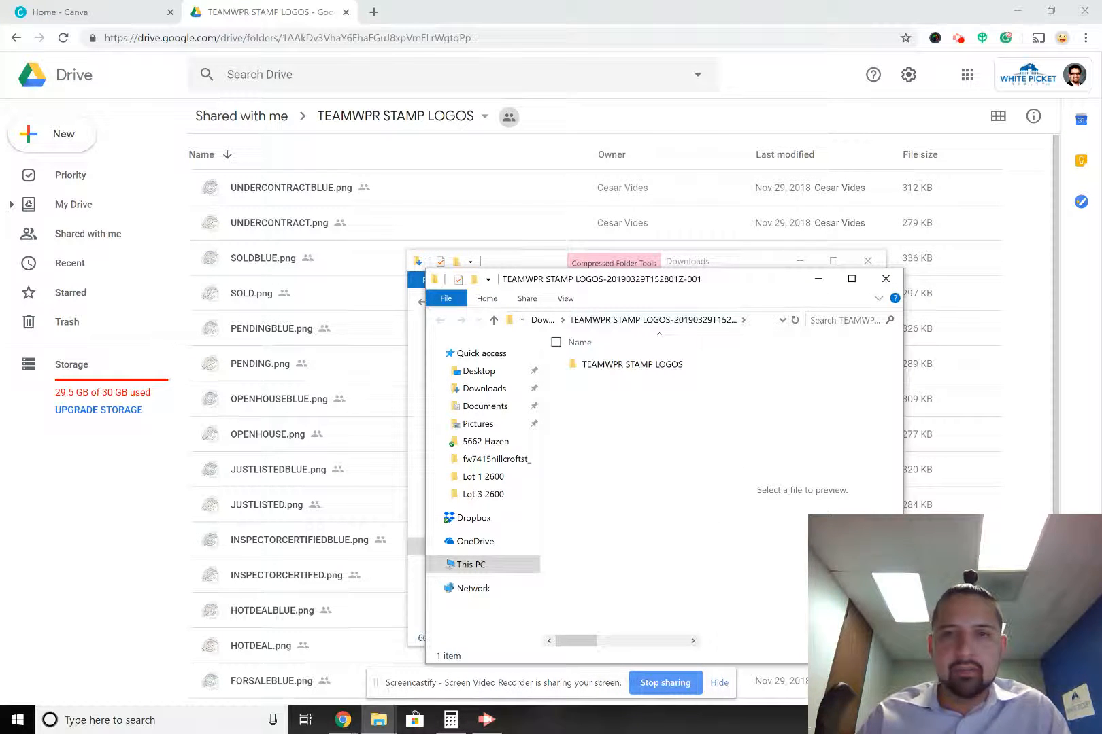
double_click(625, 364)
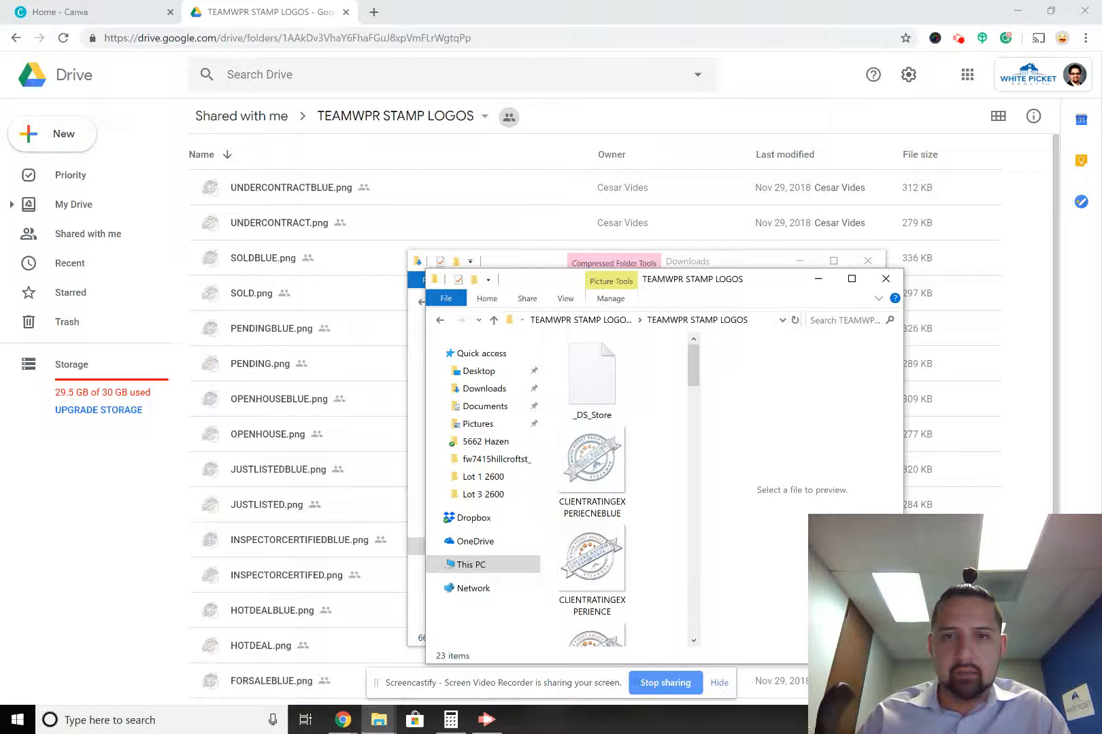
left_click(728, 261)
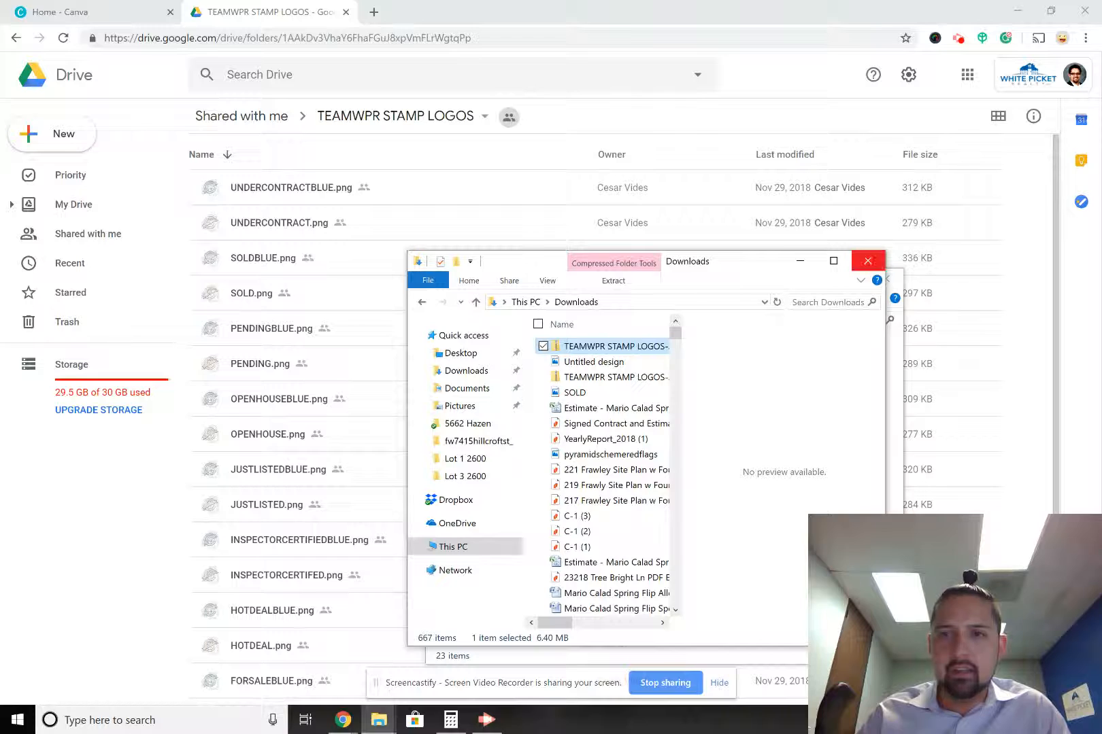
Close the extra Downloads window and switch to the Canva home page, dismissing its email verification notice
left_click(867, 261)
left_click_drag(767, 281, 748, 239)
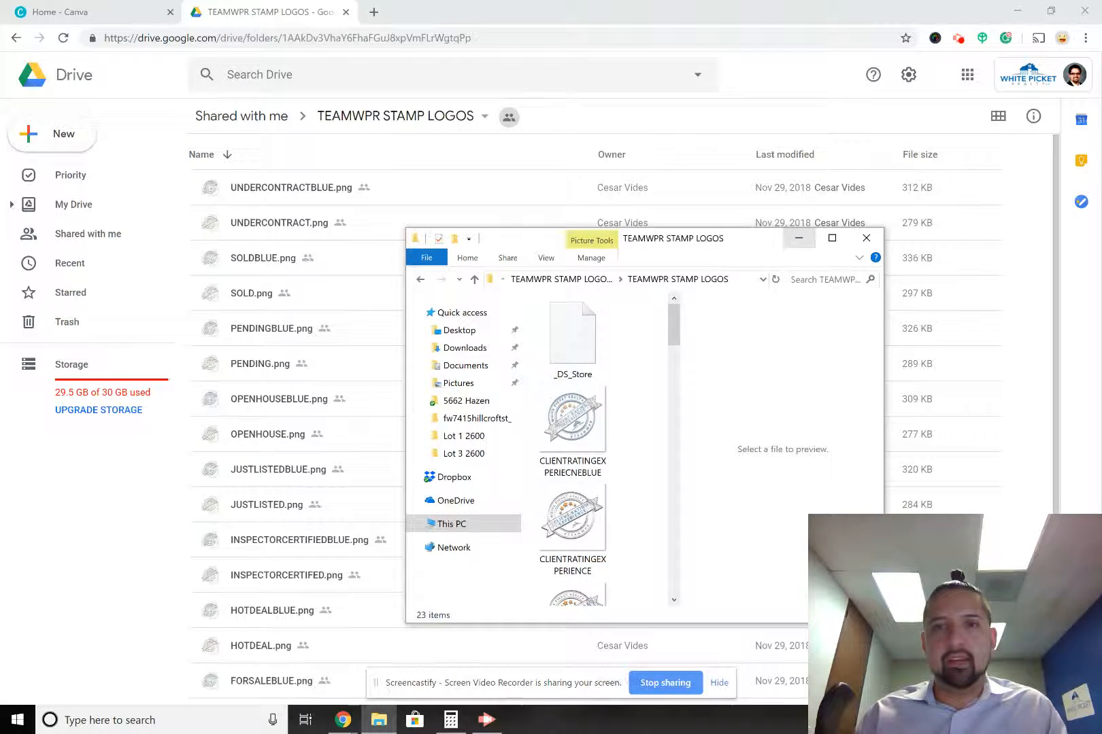
left_click(115, 15)
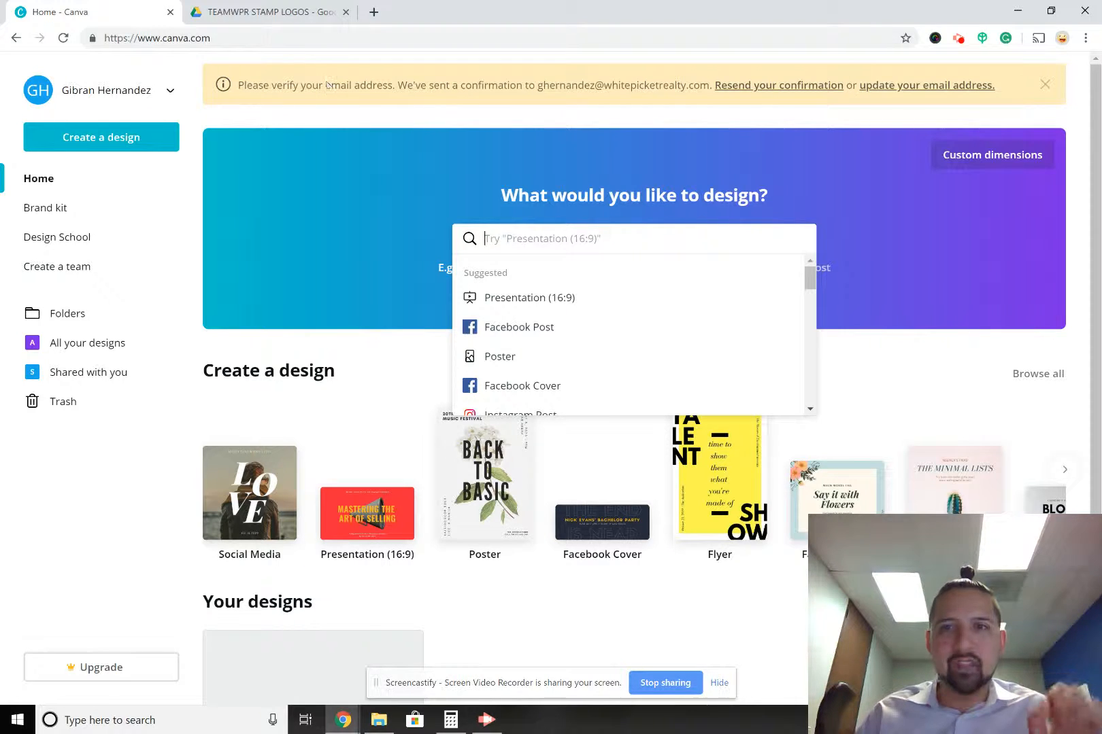
left_click(1044, 84)
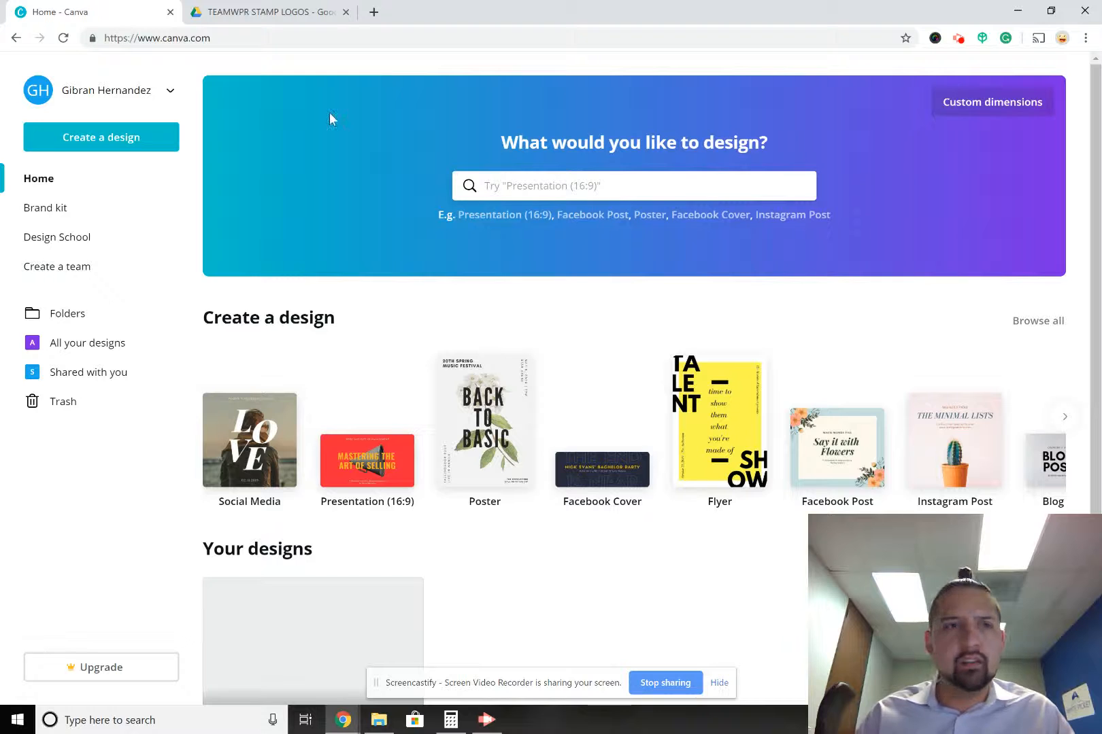
Sign out of the Canva account and log back in with the saved email and password
left_click(75, 94)
left_click(54, 199)
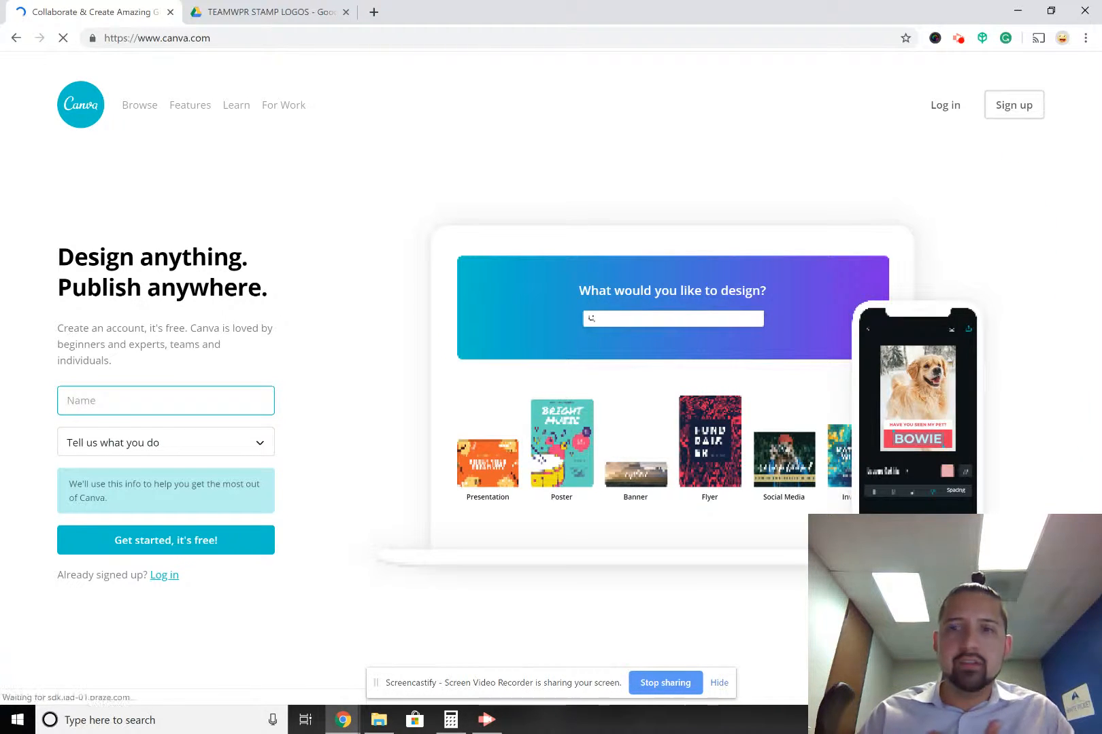
left_click(945, 106)
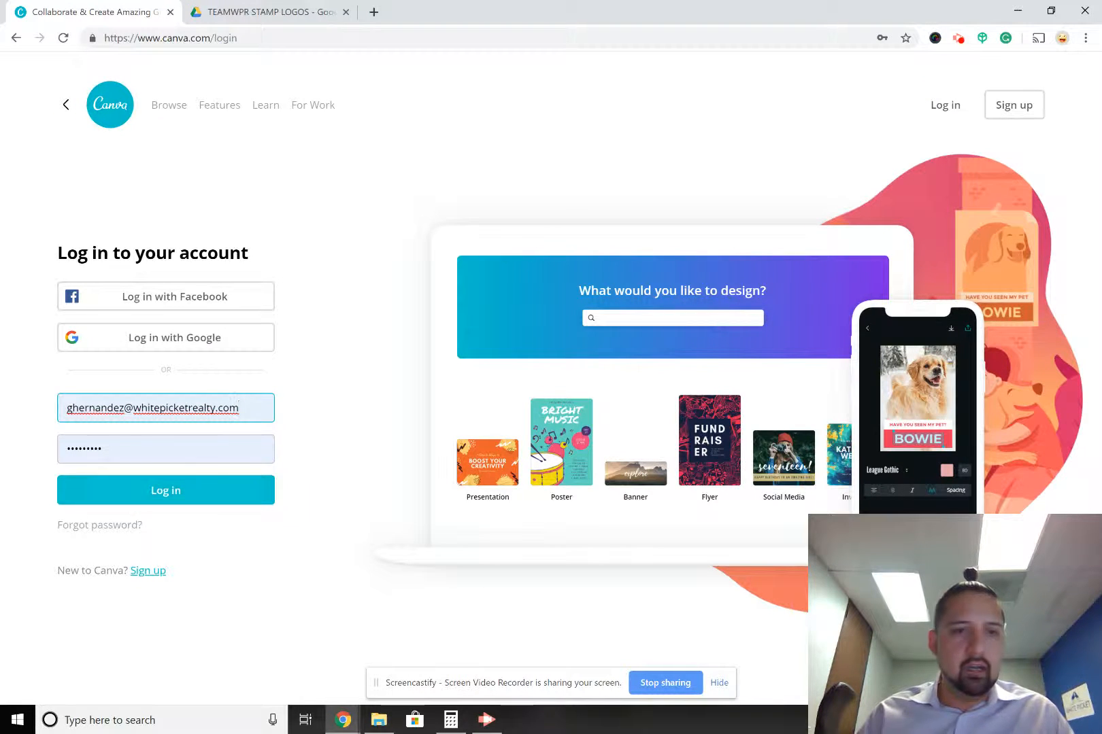
key("Return")
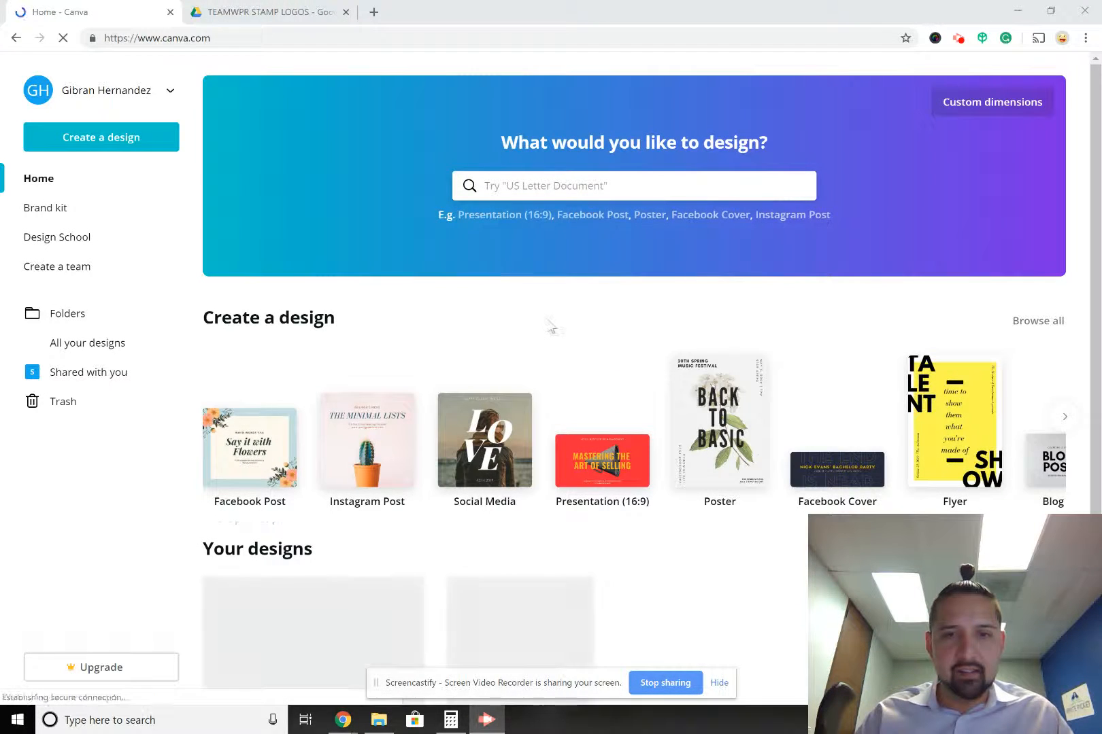
Create a blank Facebook Post design and display the account's uploaded images in the editor
scroll(551, 326, "down", 1)
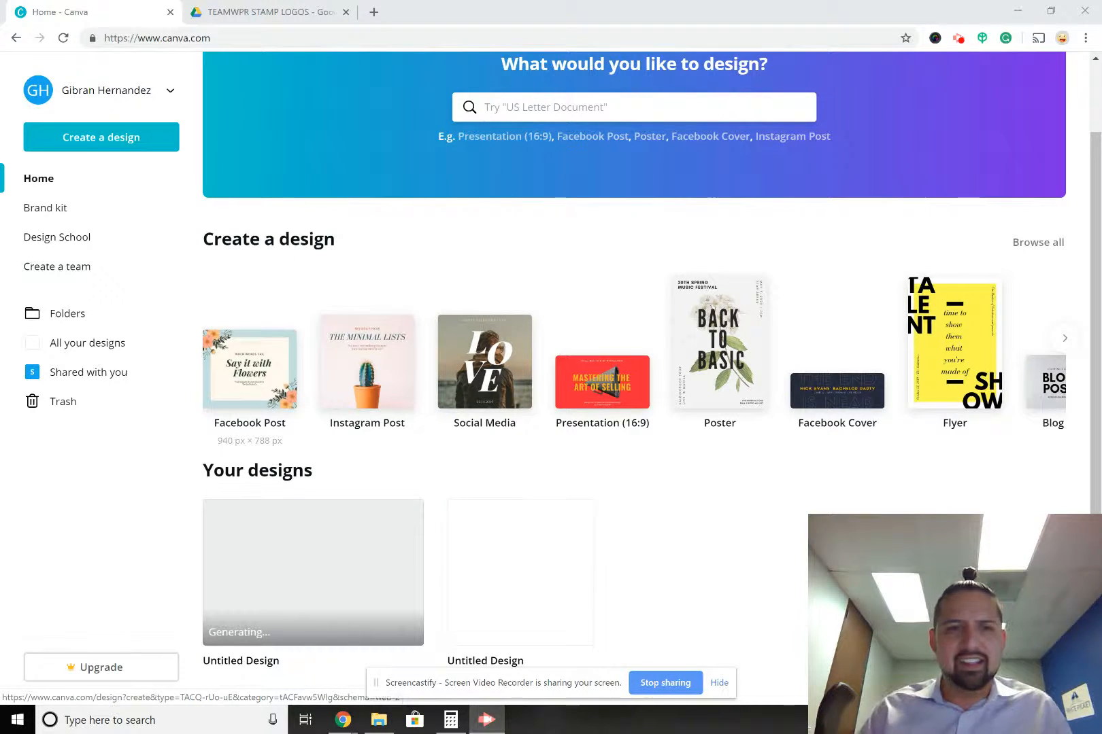
left_click(250, 368)
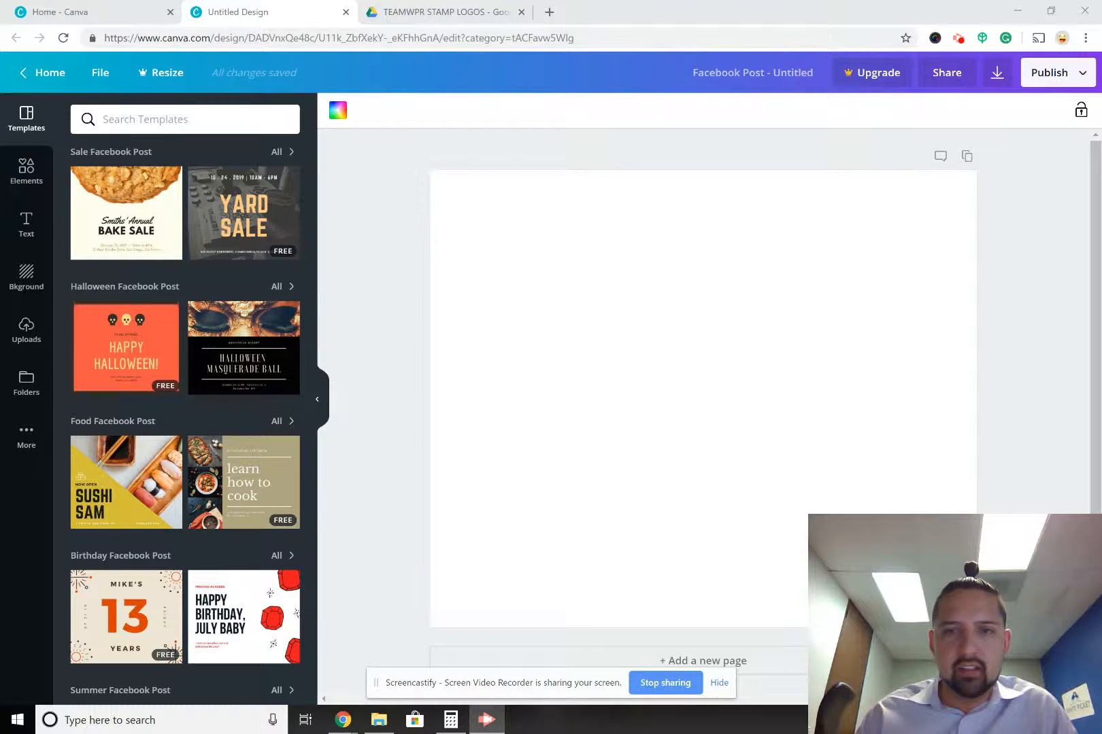
left_click(24, 330)
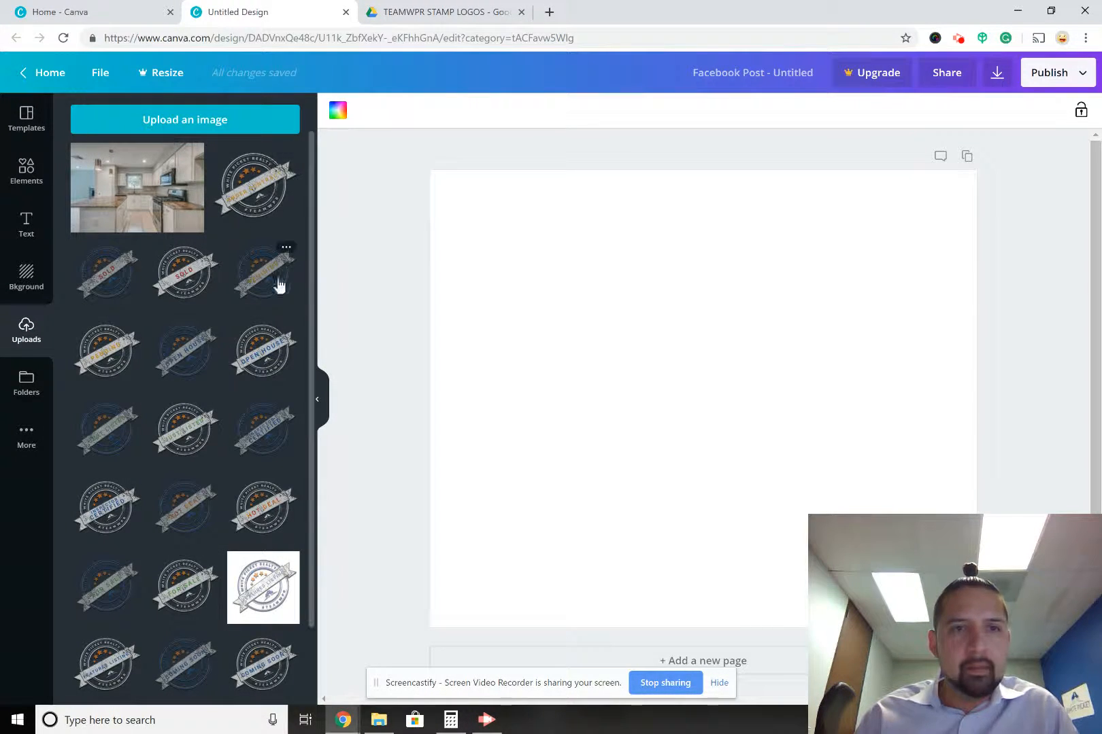
Delete the kitchen photo from the uploads and look over the remaining stamp logos
left_click(190, 151)
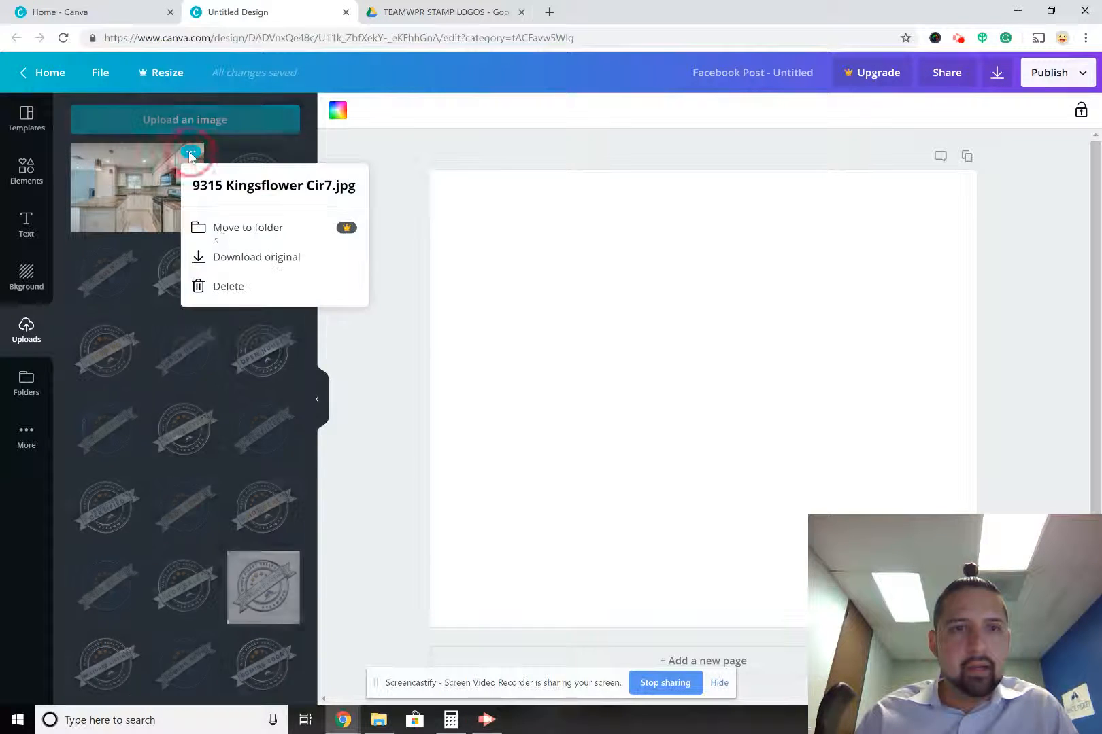
left_click(236, 291)
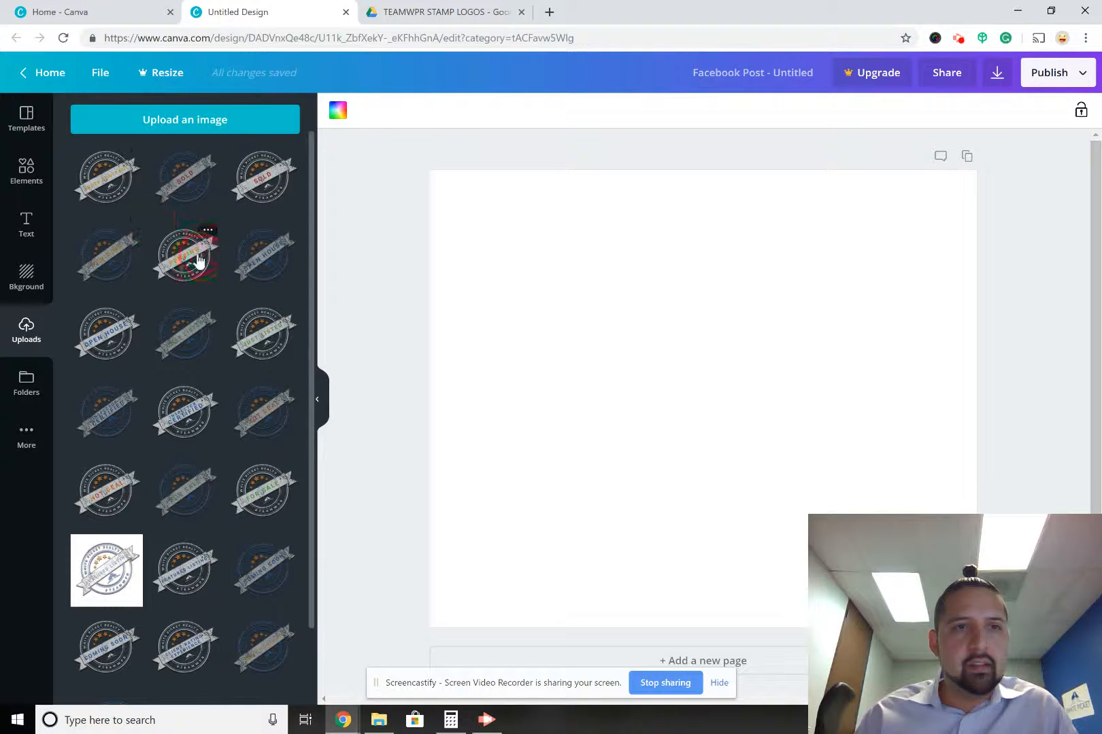
scroll(185, 408, "down", 2)
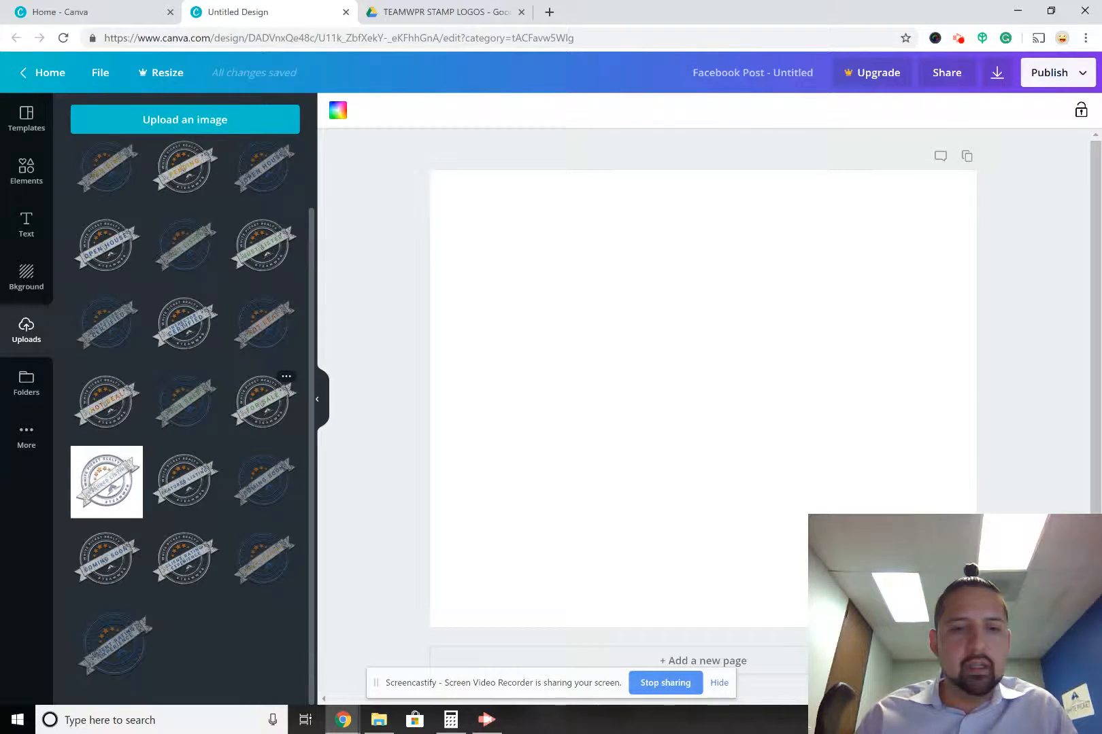
scroll(265, 401, "up", 2)
Start an image upload and browse through Downloads and TEAMWPR STAMP LOGOS-20190329T150829Z-001 to the inner TEAMWPR STAMP LOGOS folder
left_click(216, 119)
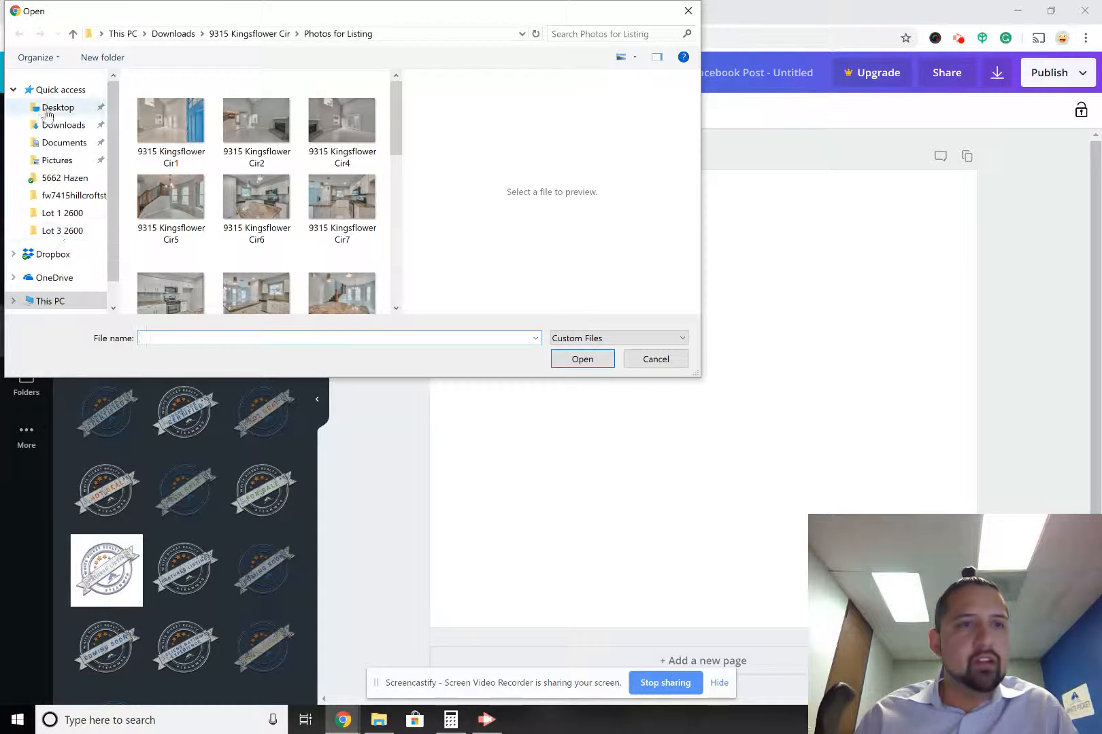
left_click(46, 125)
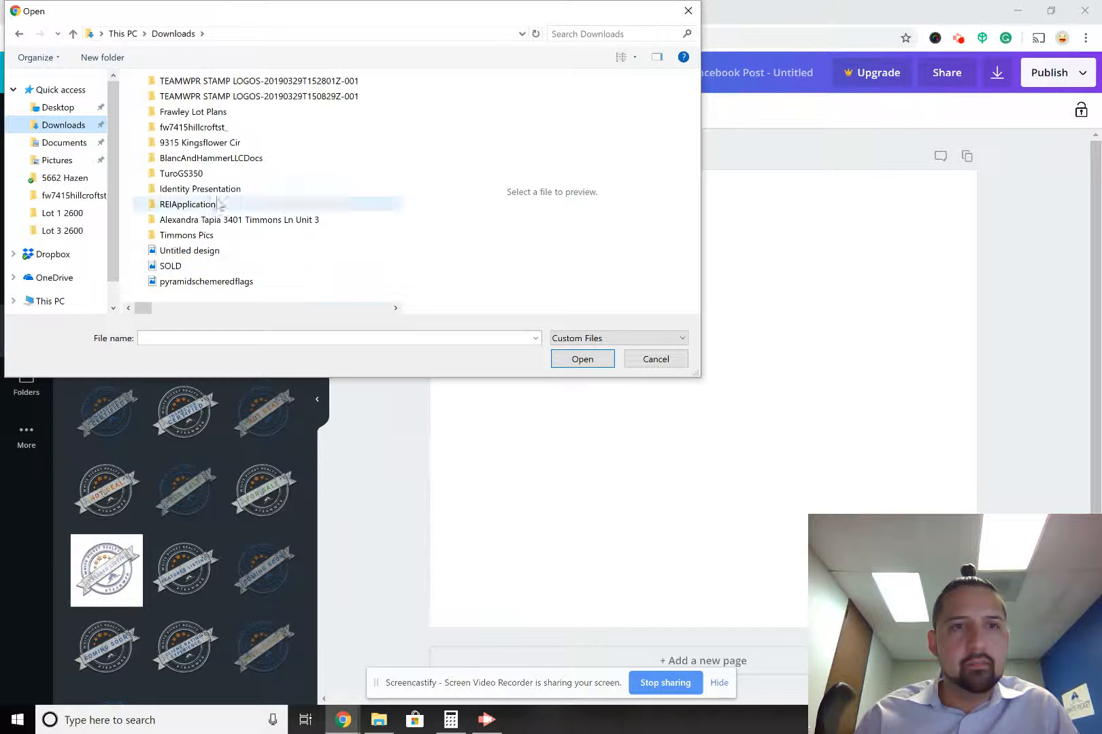
double_click(246, 95)
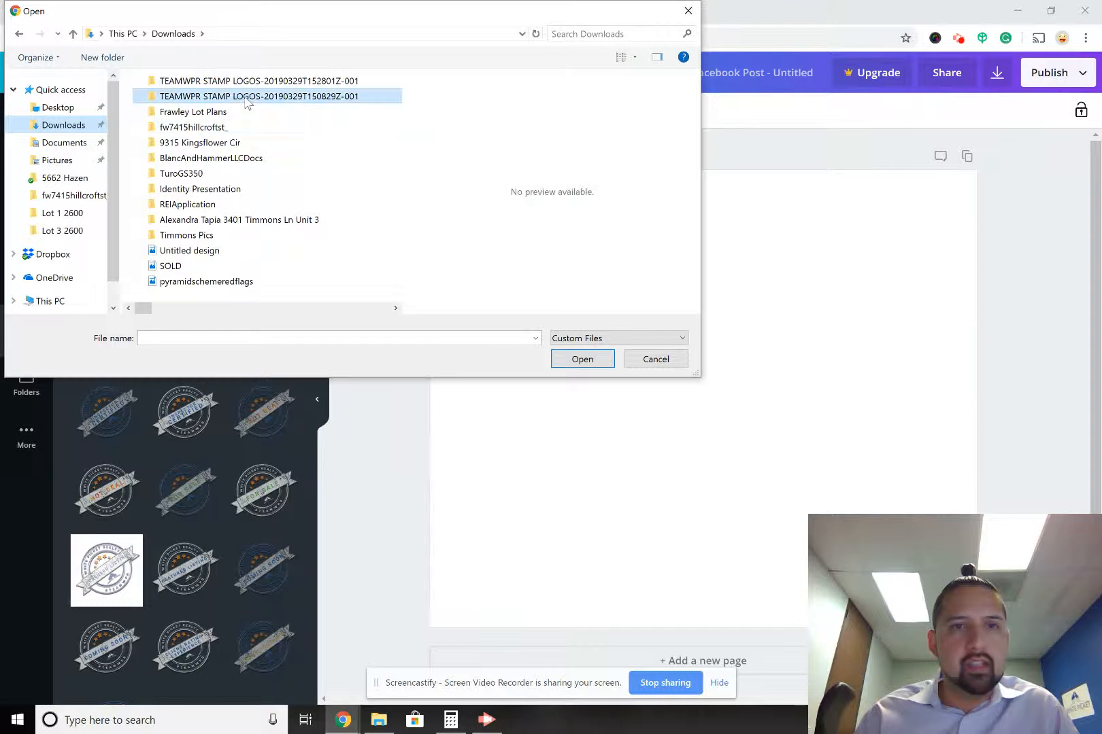
key("alt+Left")
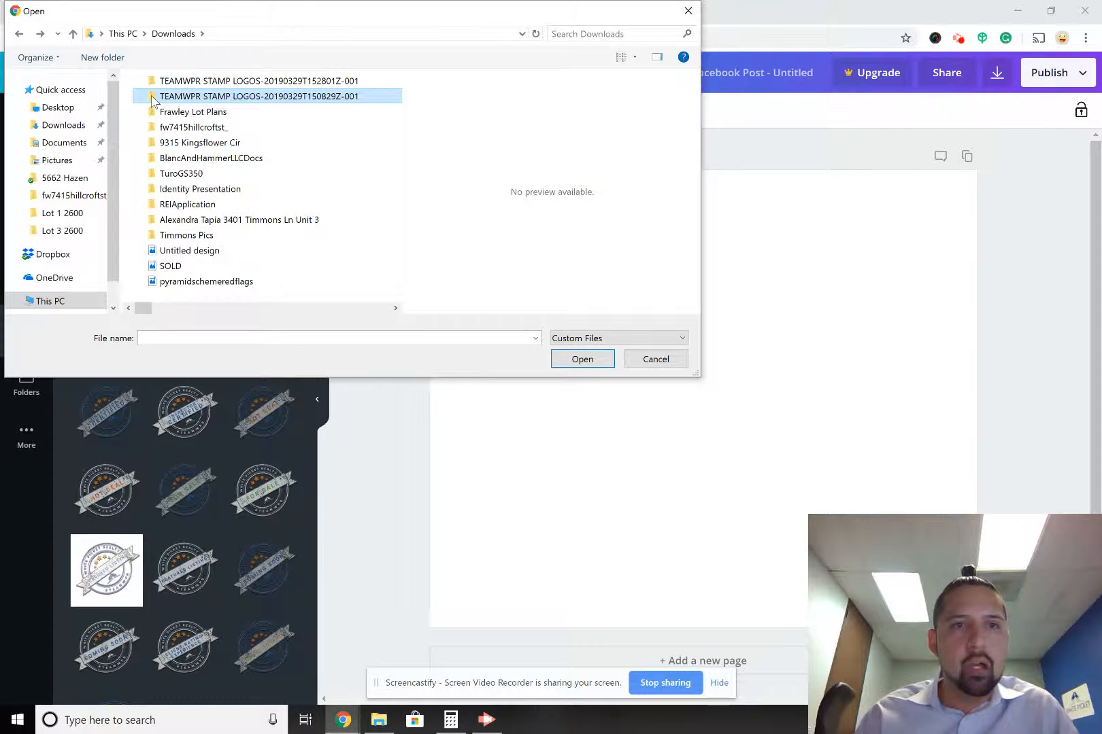
double_click(207, 98)
double_click(203, 107)
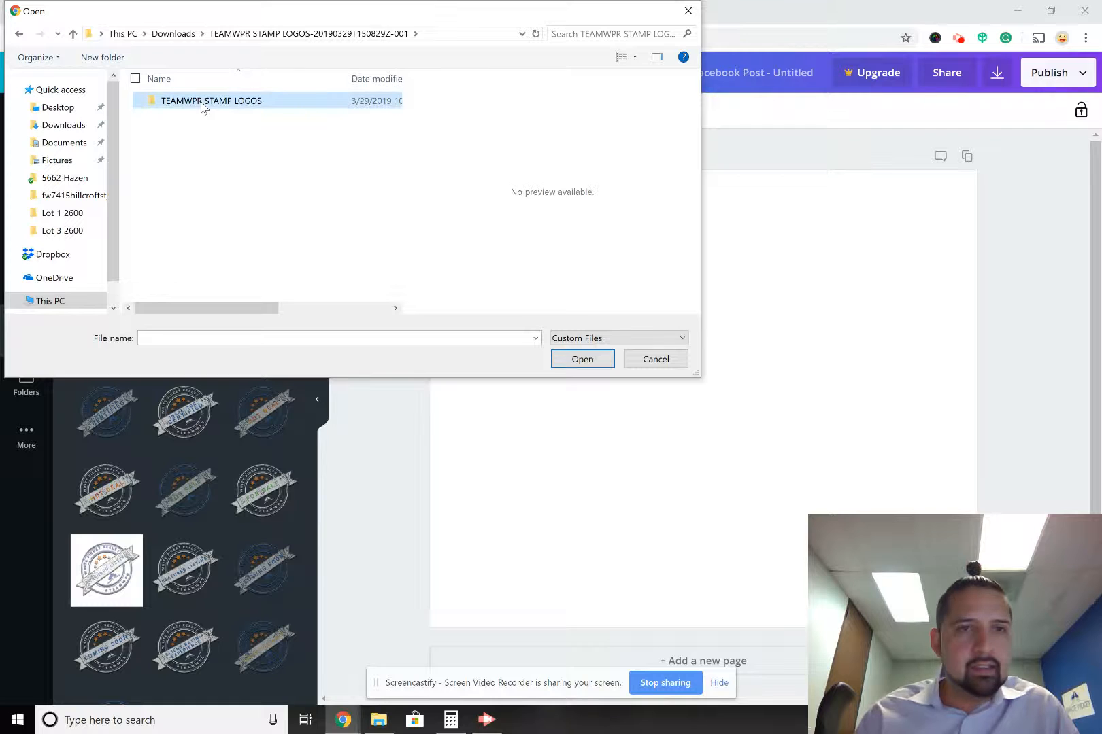
Try to select the stamp logos from CLIENTRATINGEXPERIECNEBLUE to UNDERCONTRACTBLUE, then clear the selection
left_click(175, 115)
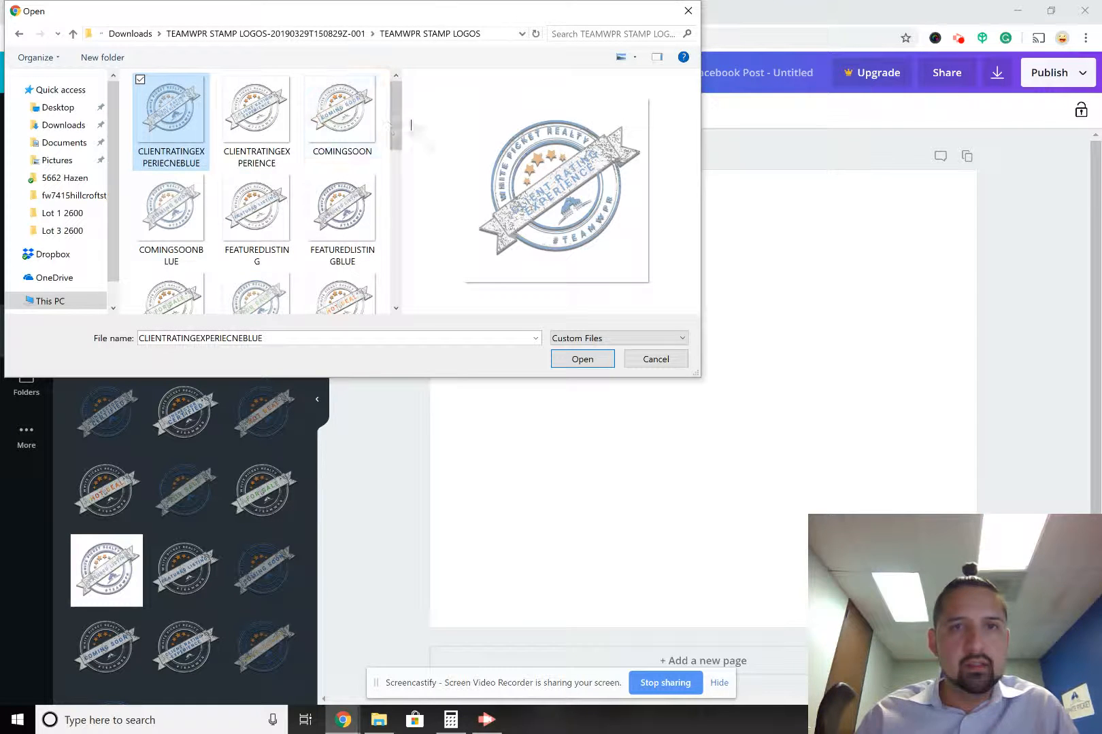
left_click_drag(396, 129, 394, 294)
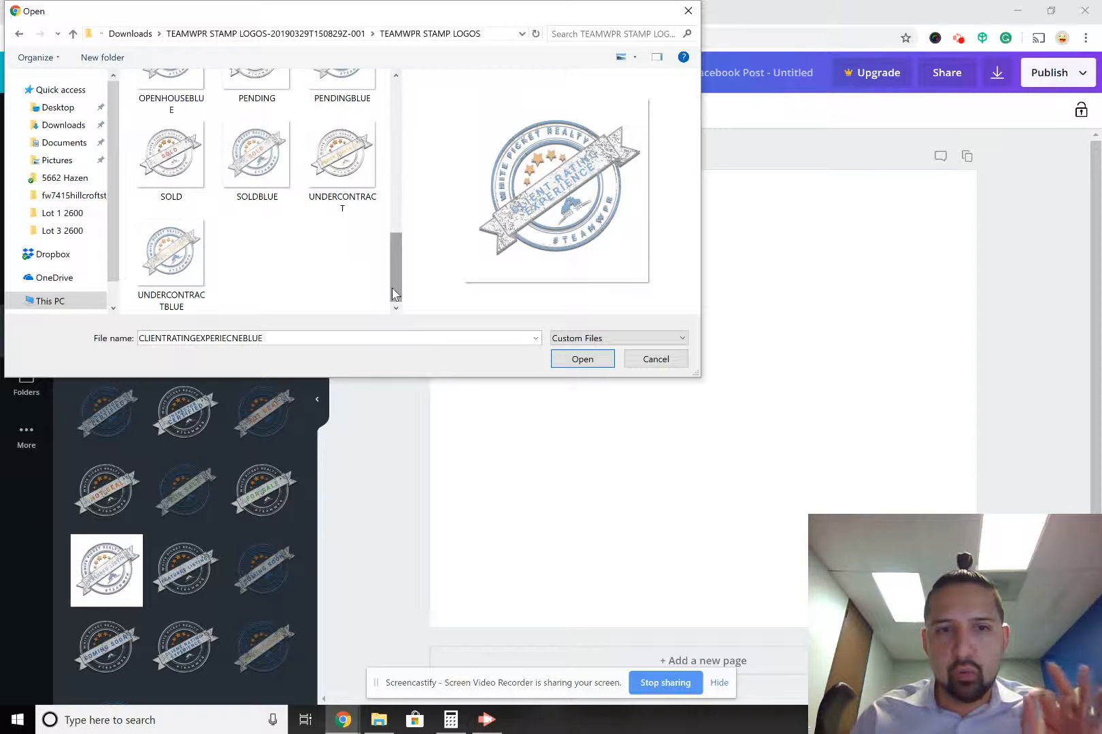
left_click(174, 255, "ctrl")
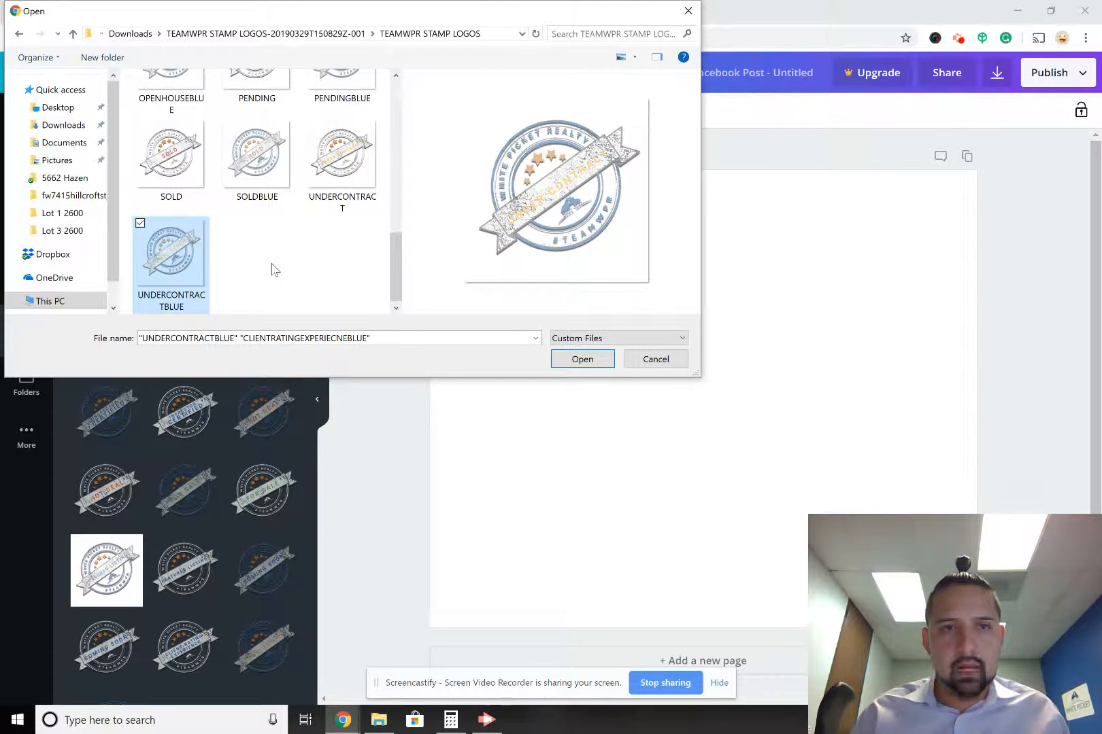
scroll(271, 269, "up", 5)
scroll(258, 272, "down", 5)
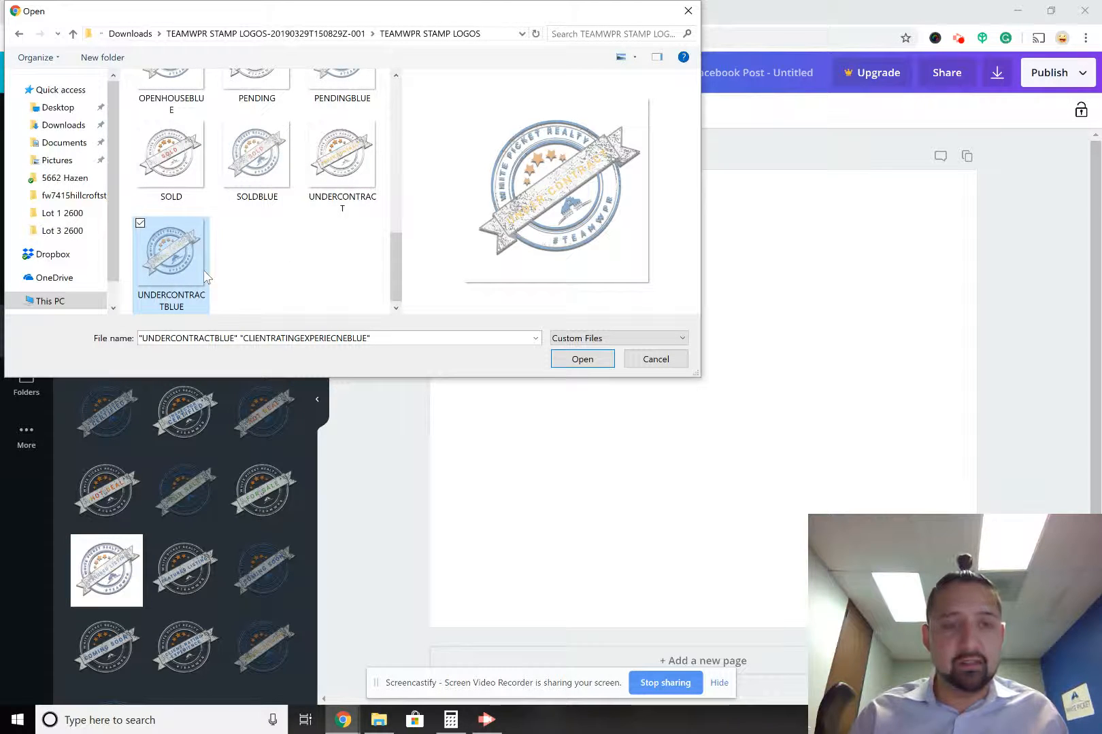
left_click(324, 275)
scroll(272, 204, "up", 5)
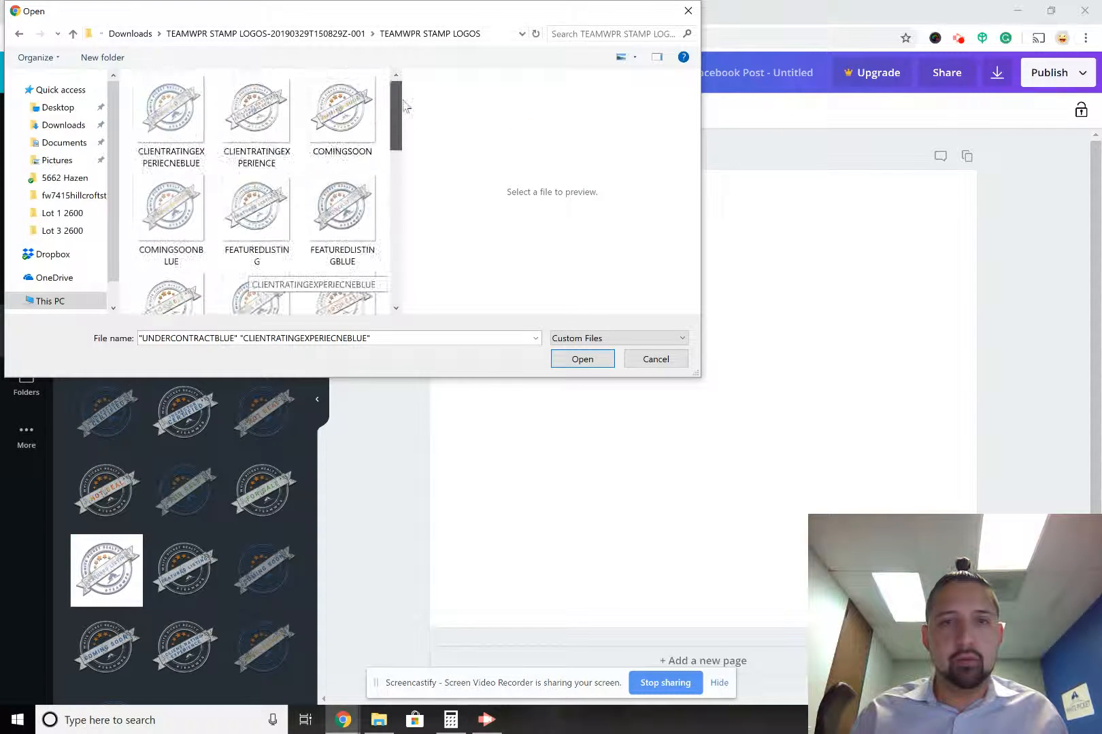
Select the whole range of stamp logos from CLIENTRATINGEXPERIECNEBLUE to UNDERCONTRACTBLUE, leave the file chooser and look over the uploads
left_click(170, 109)
left_click_drag(396, 115, 408, 272)
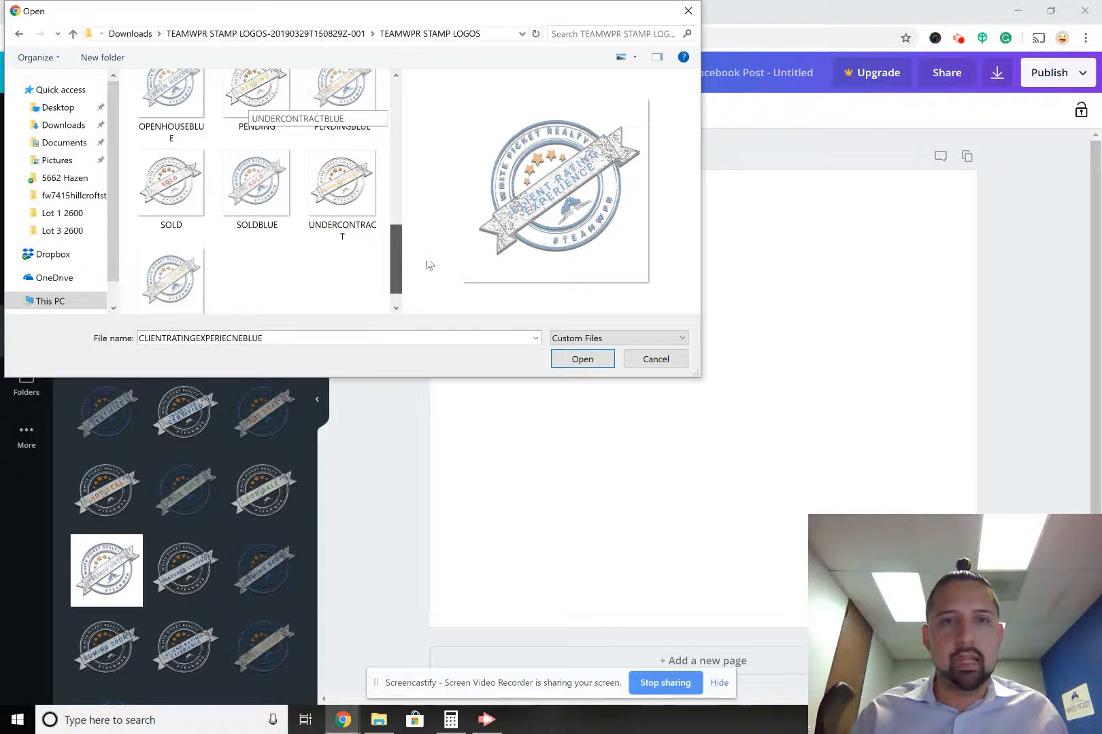
left_click(172, 261, "shift")
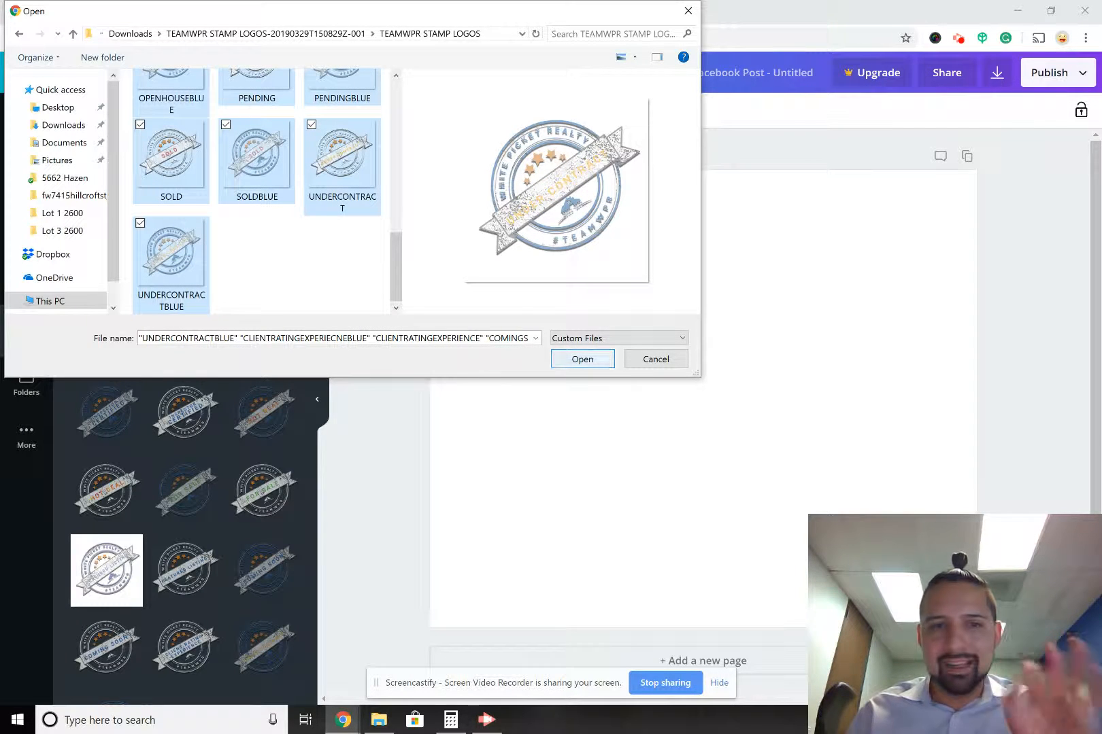
left_click(568, 361)
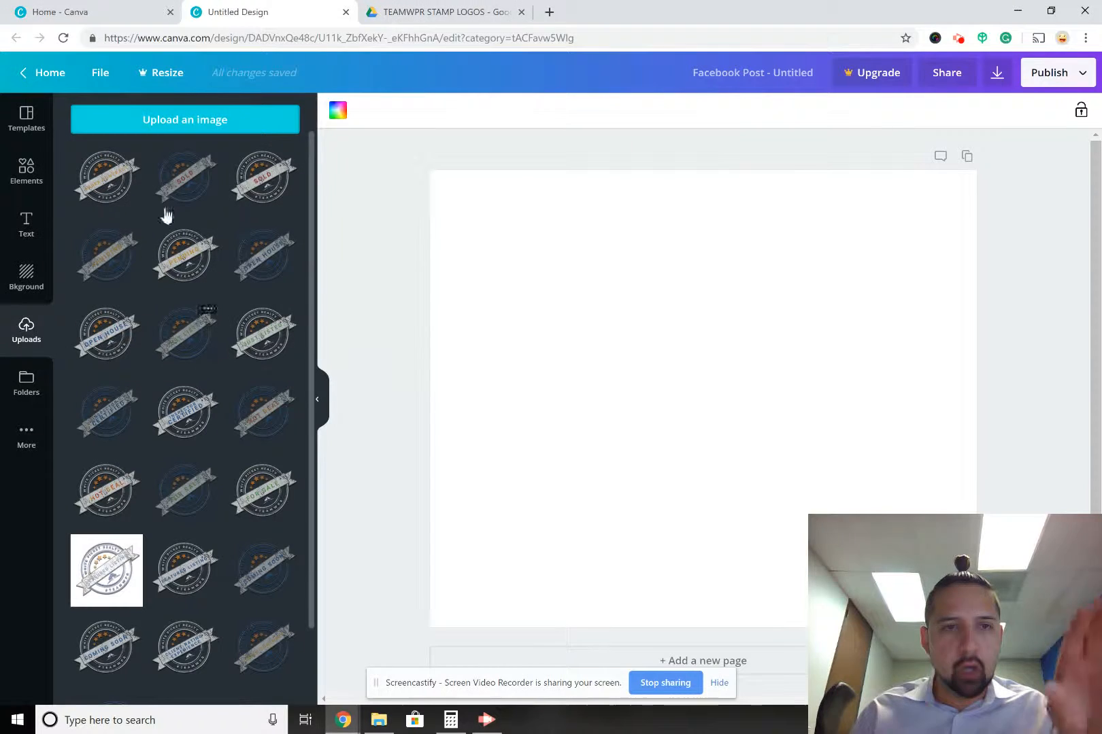
scroll(112, 469, "down", 2)
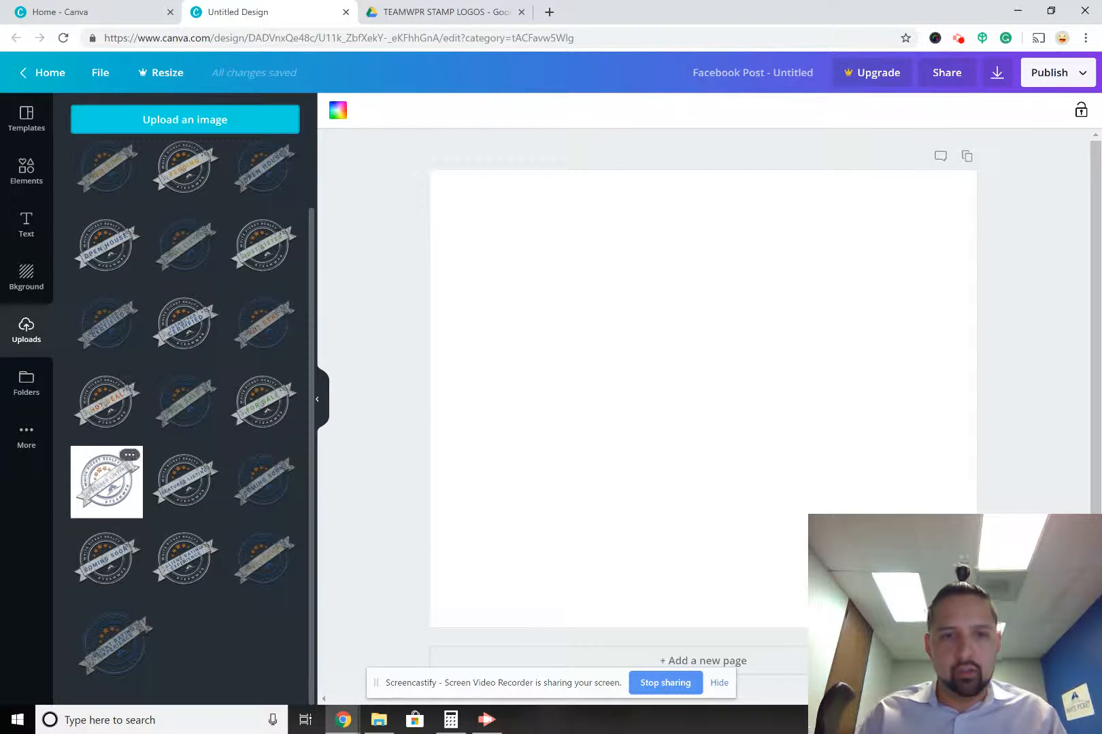
scroll(113, 476, "up", 2)
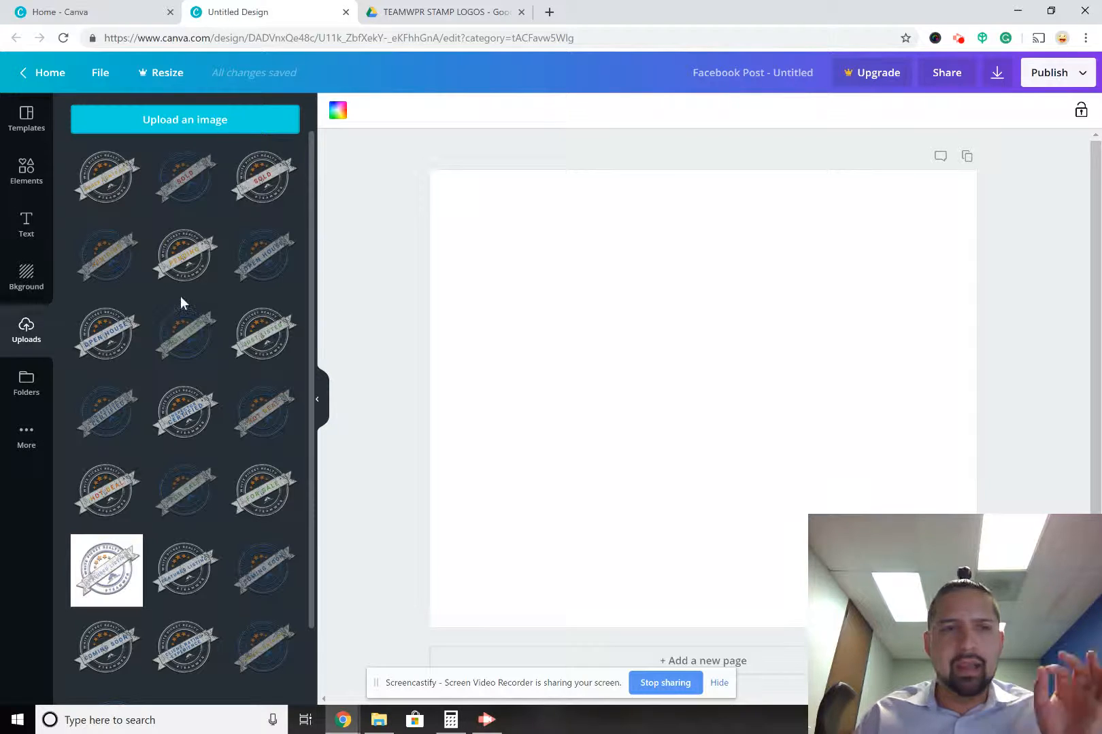
Upload the kitchen photo whose name ends in Cir6 from the Photos for Listing folder
left_click(150, 126)
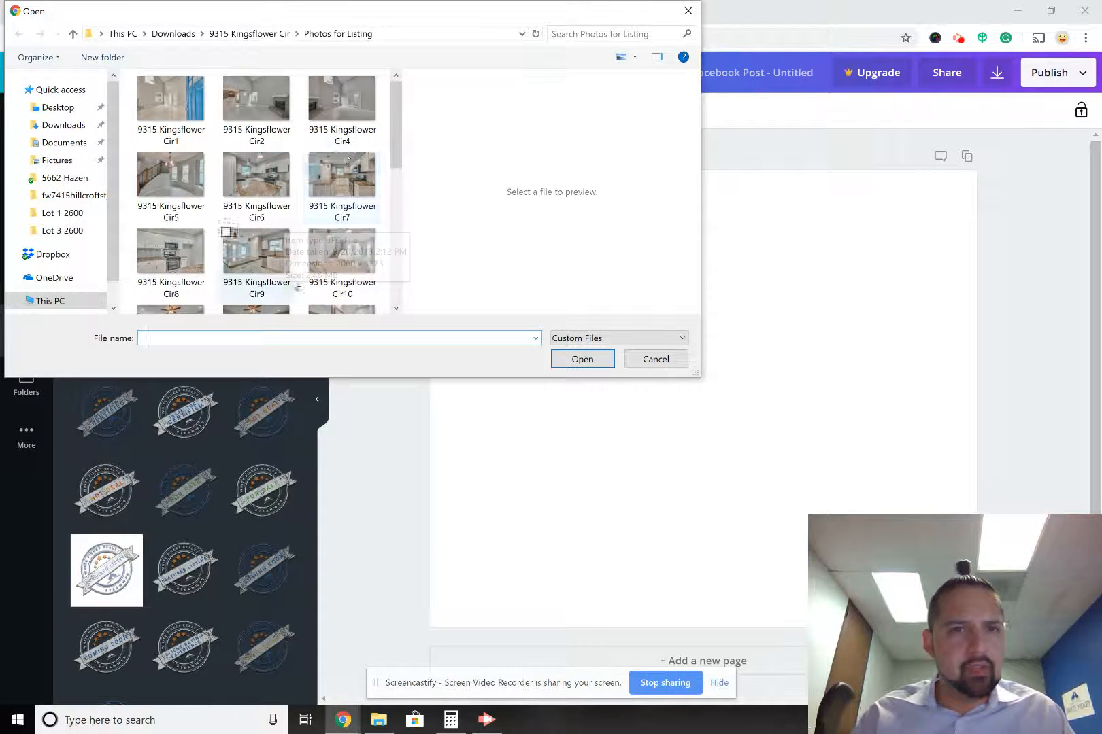
scroll(297, 250, "down", 3)
scroll(298, 250, "up", 3)
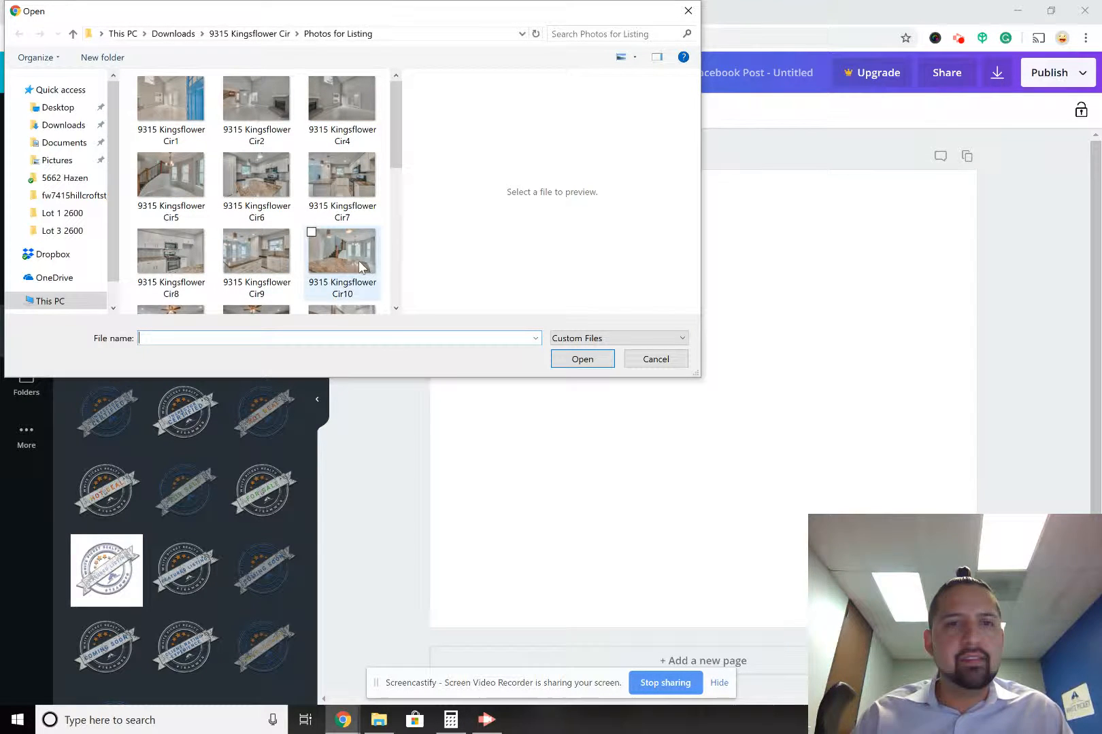
left_click(257, 178)
left_click(582, 359)
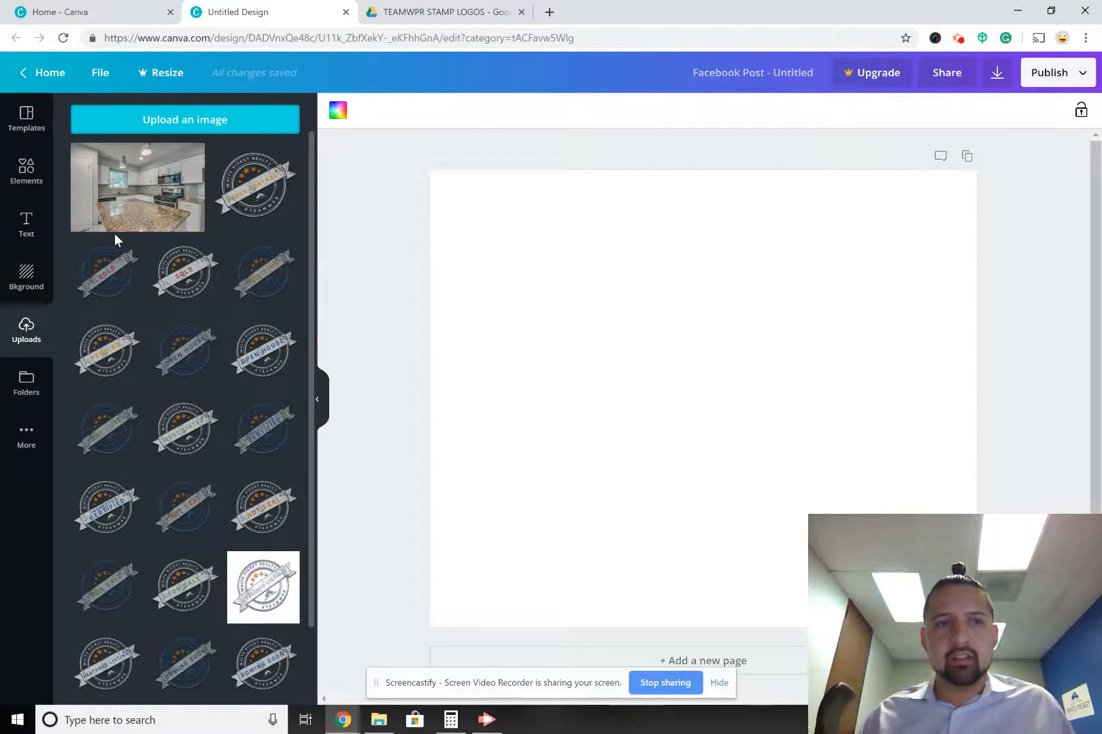
Place the uploaded kitchen photo on the blank page so that it fills the whole canvas
left_click(144, 186)
left_click_drag(143, 186, 368, 326)
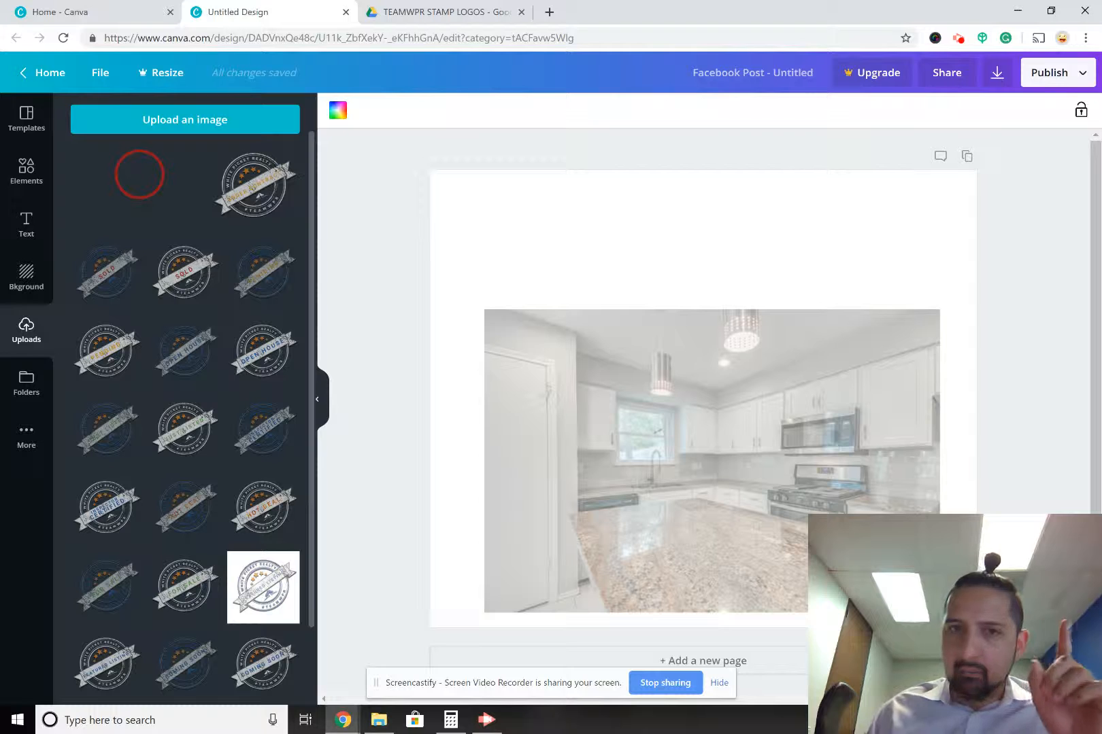
left_click_drag(530, 311, 452, 183)
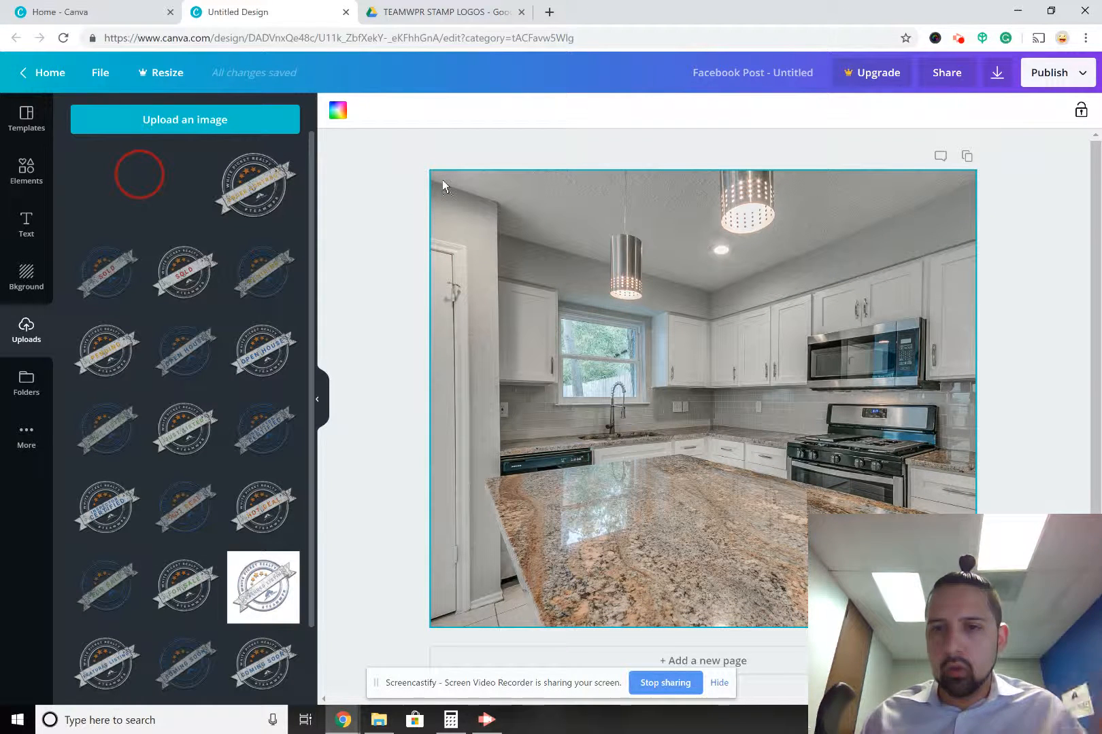
mouse_move(443, 180)
left_mouse_down()
mouse_move(504, 278)
mouse_move(598, 319)
mouse_move(558, 322)
mouse_move(703, 249)
mouse_move(699, 451)
mouse_move(652, 481)
mouse_move(578, 301)
mouse_move(463, 174)
left_mouse_up()
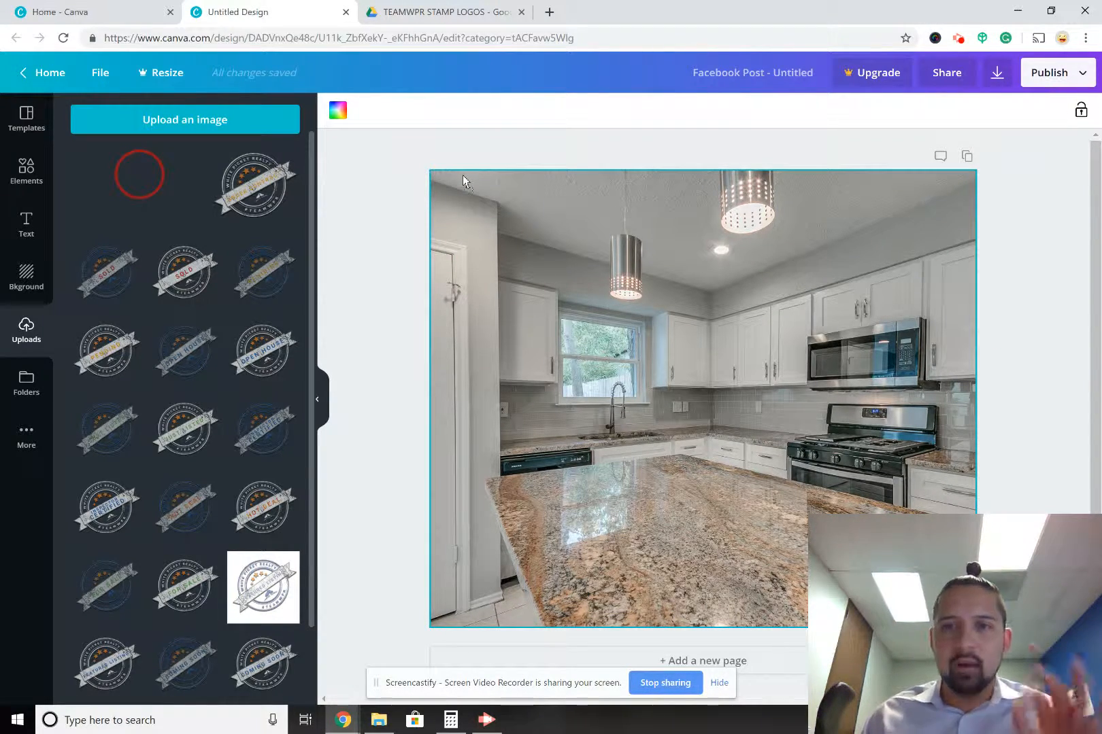
left_click(462, 175)
left_click(781, 450)
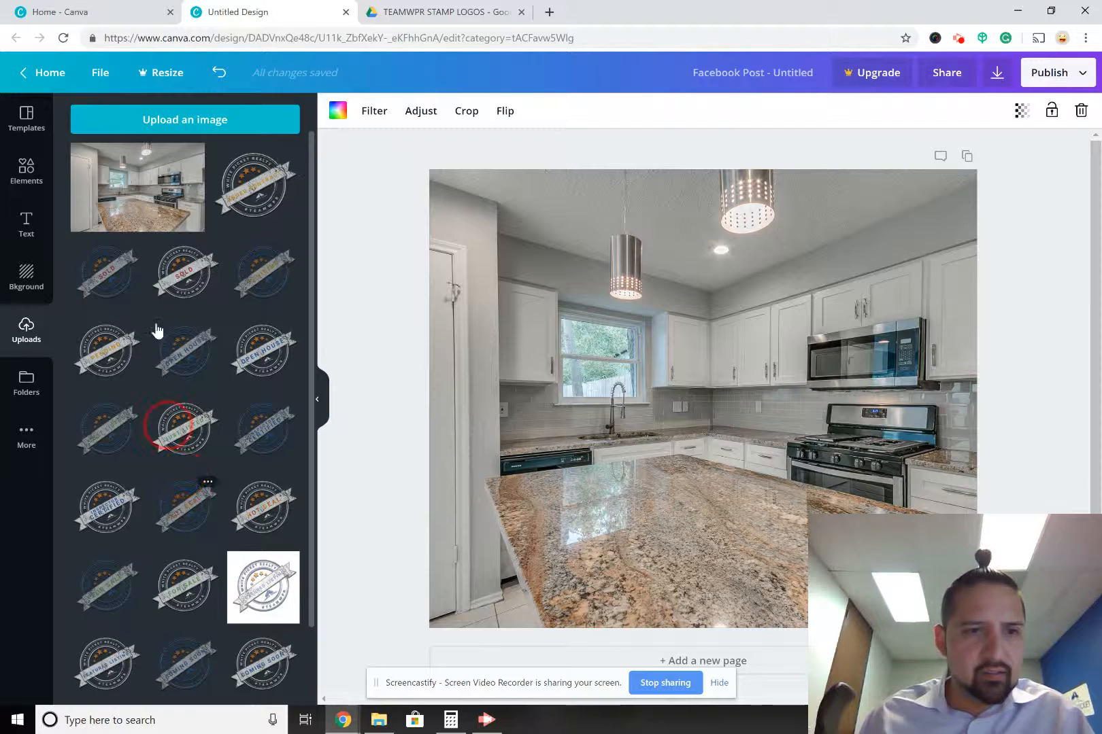
Look through the uploaded stamps, try the white-background Featured Listing stamp on the kitchen photo and remove it
scroll(208, 342, "down", 1)
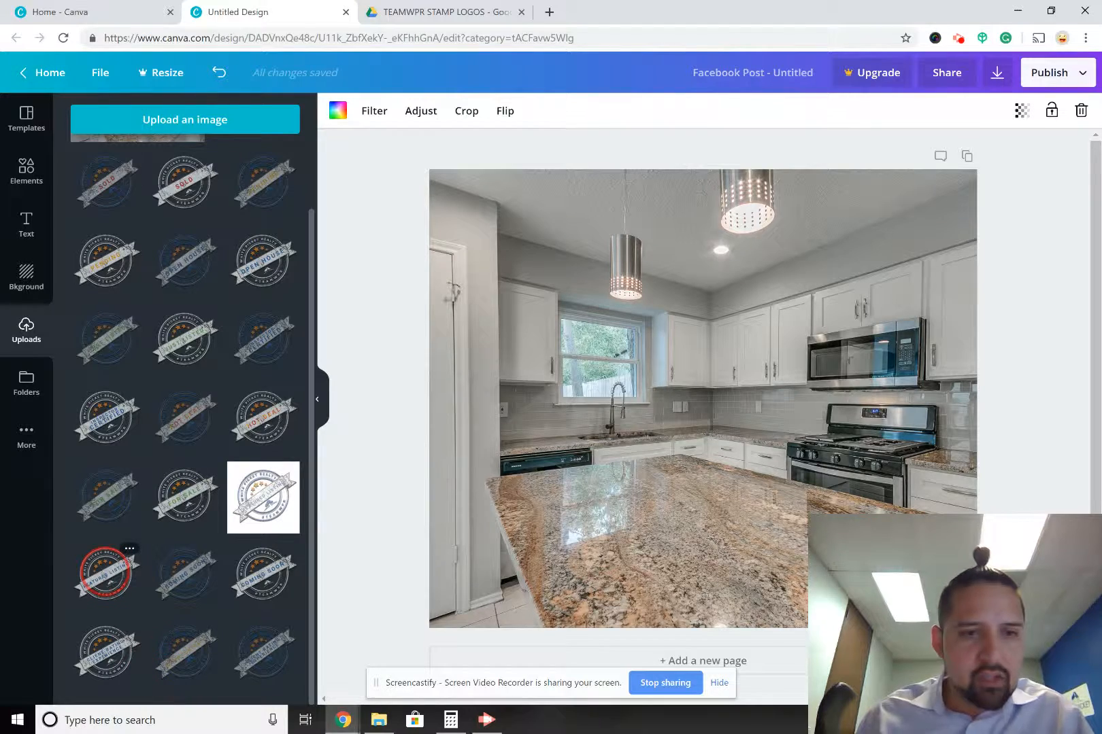
scroll(107, 537, "up", 2)
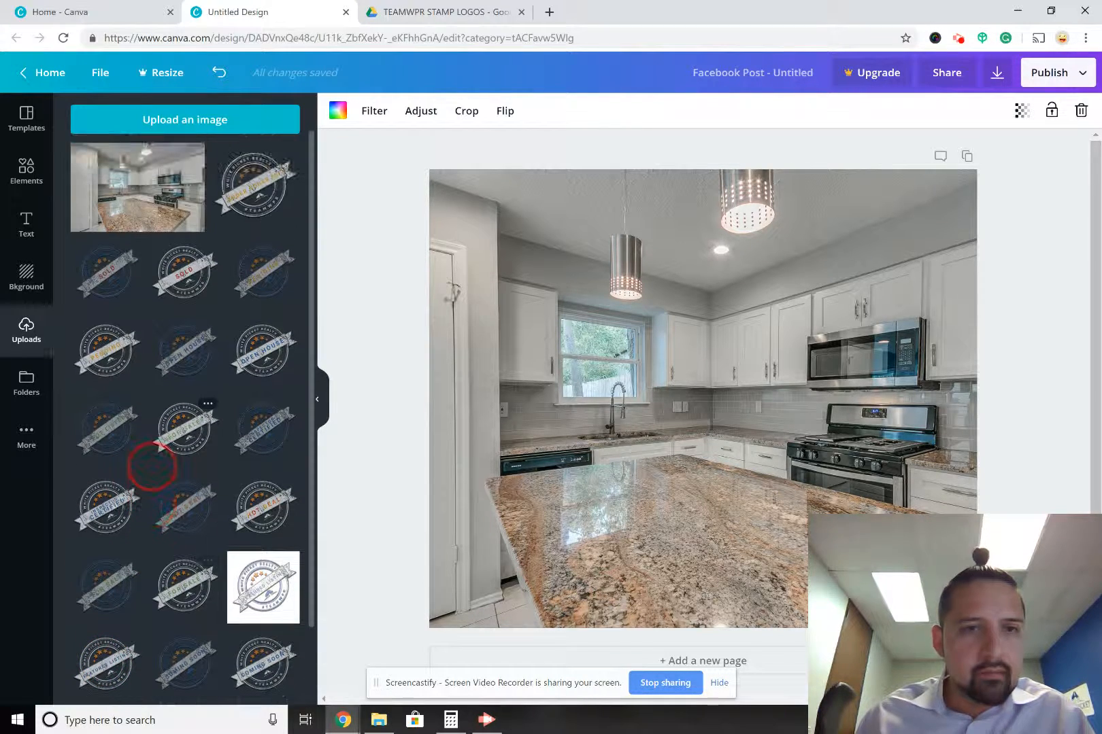
scroll(151, 466, "down", 2)
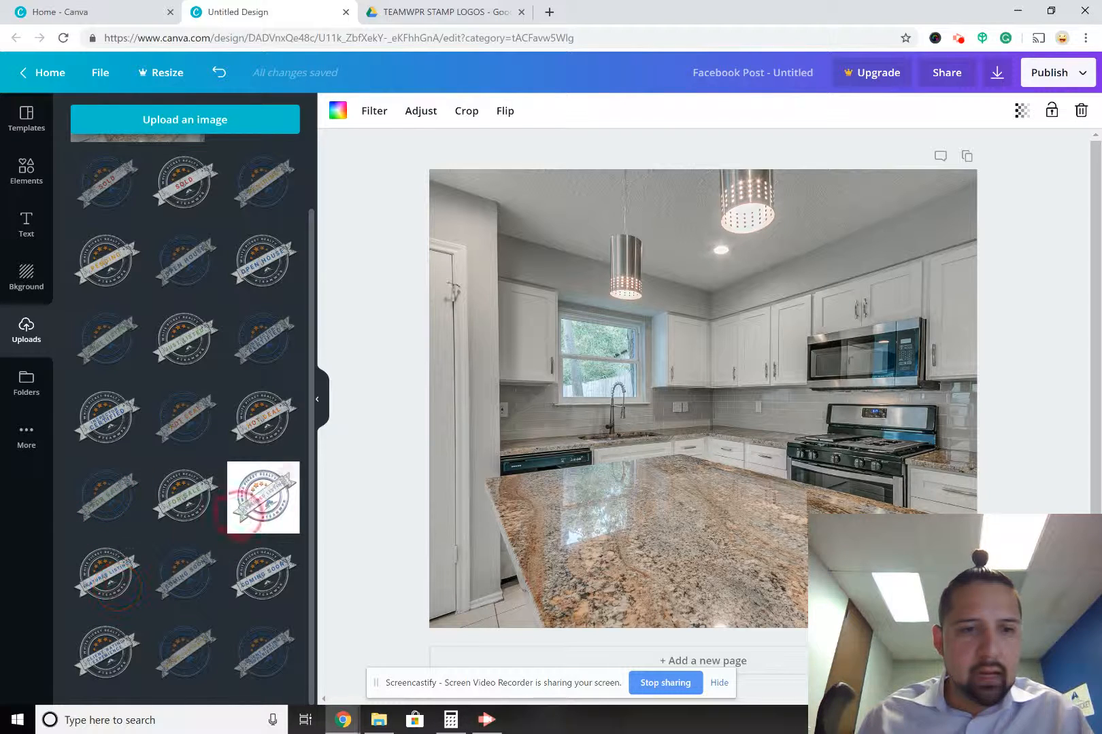
left_click(264, 497)
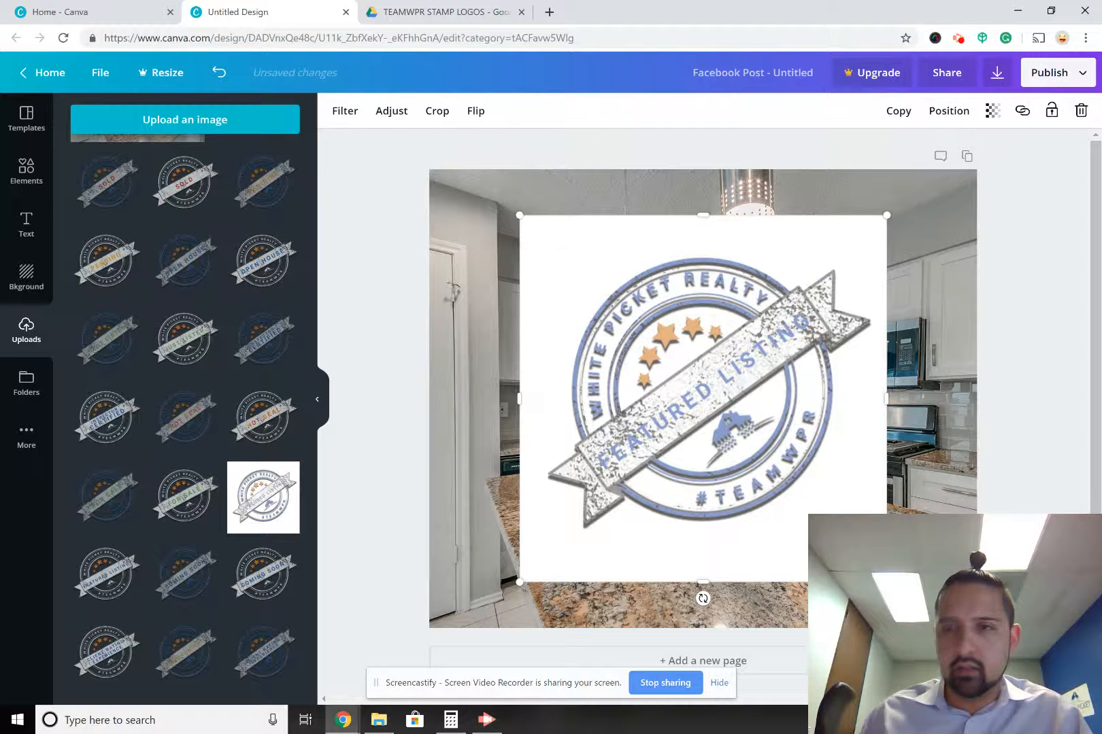
key("Delete")
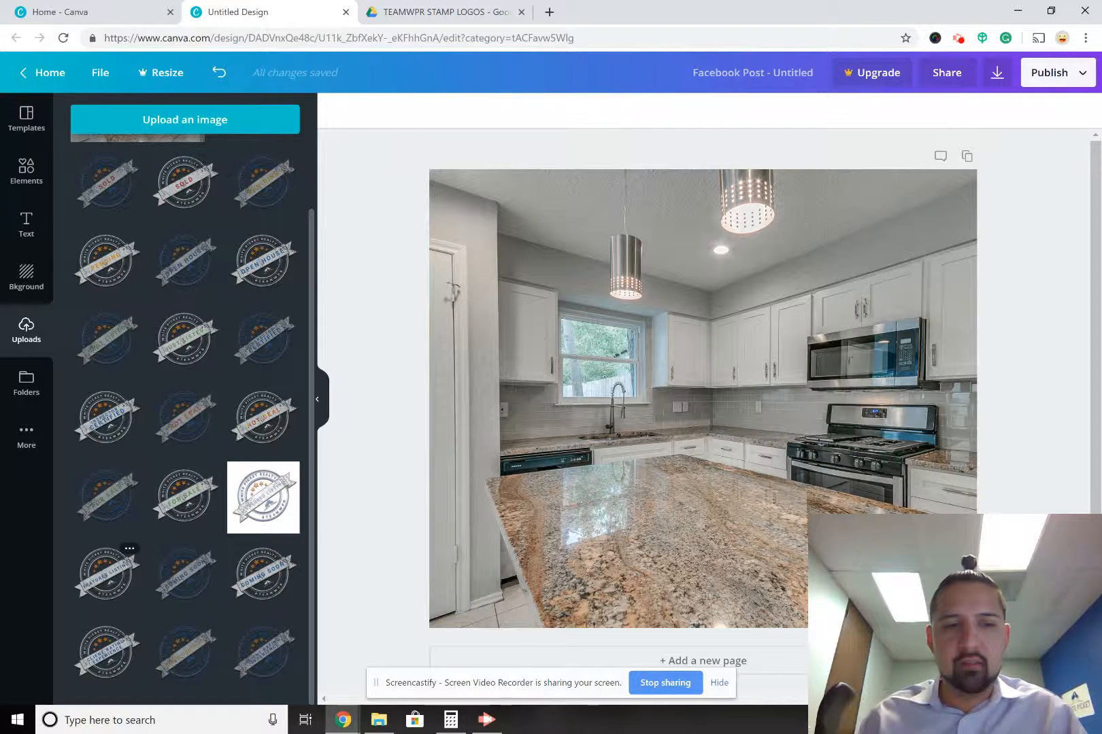
Try the transparent white Featured Listing stamp at a reduced size in the photo's lower-right area and delete it
left_click_drag(107, 574, 449, 257)
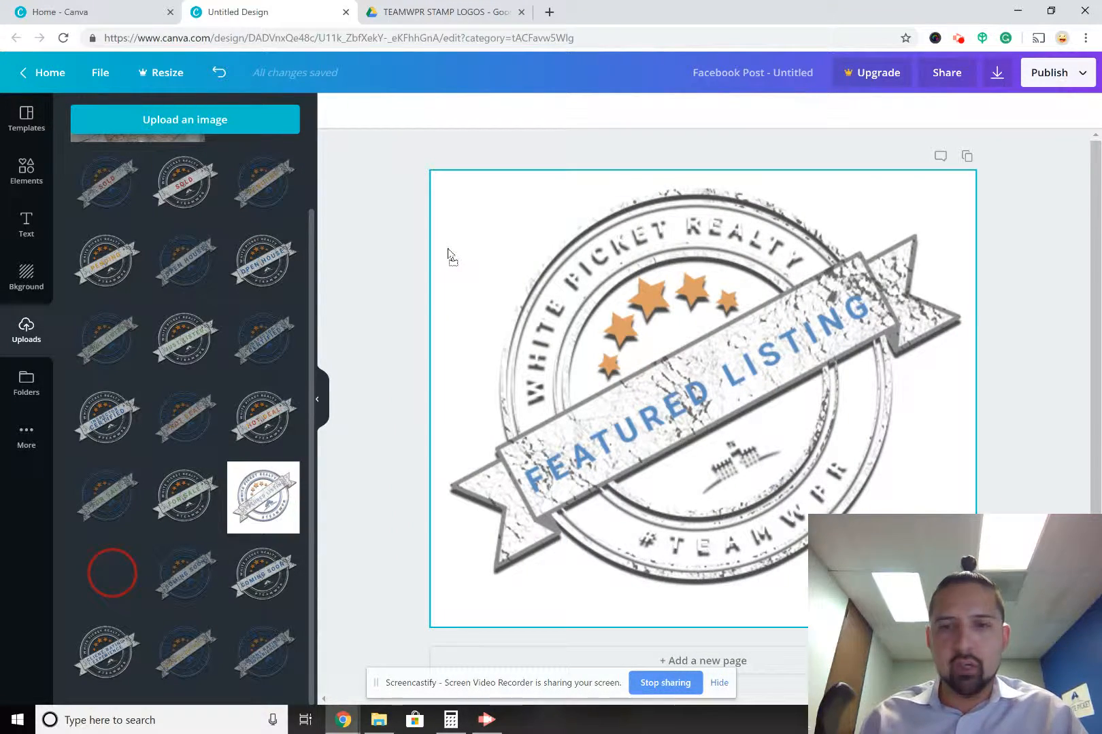
left_click_drag(457, 265, 847, 452)
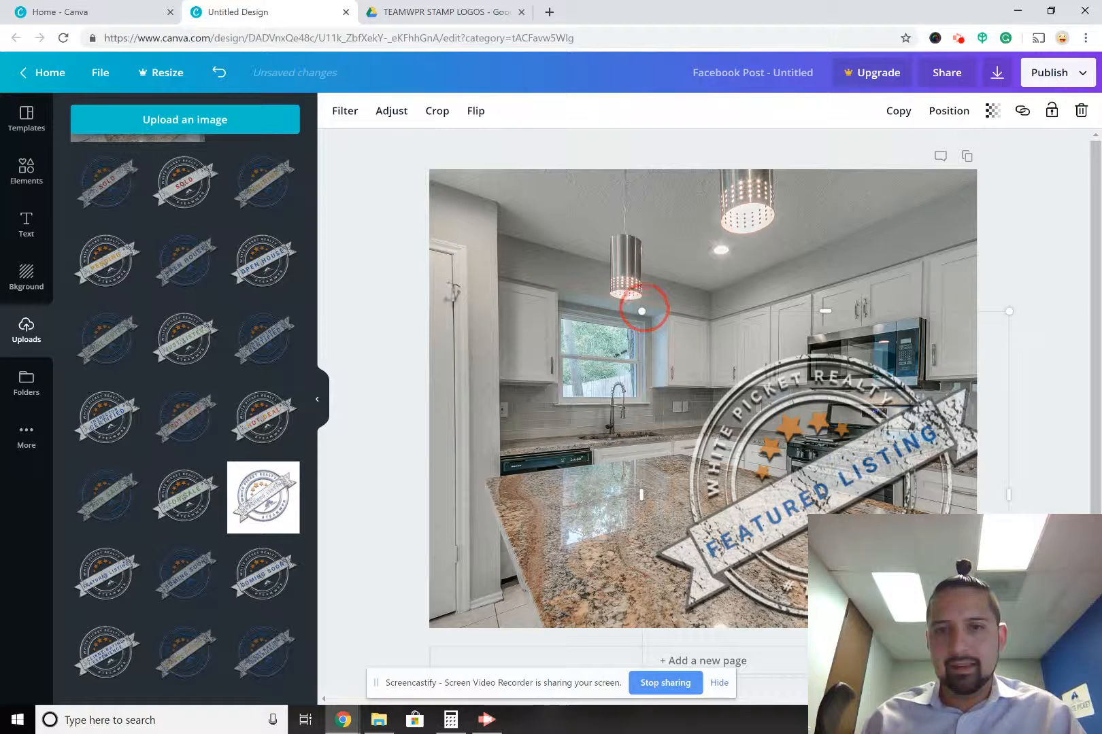
left_click_drag(641, 311, 809, 457)
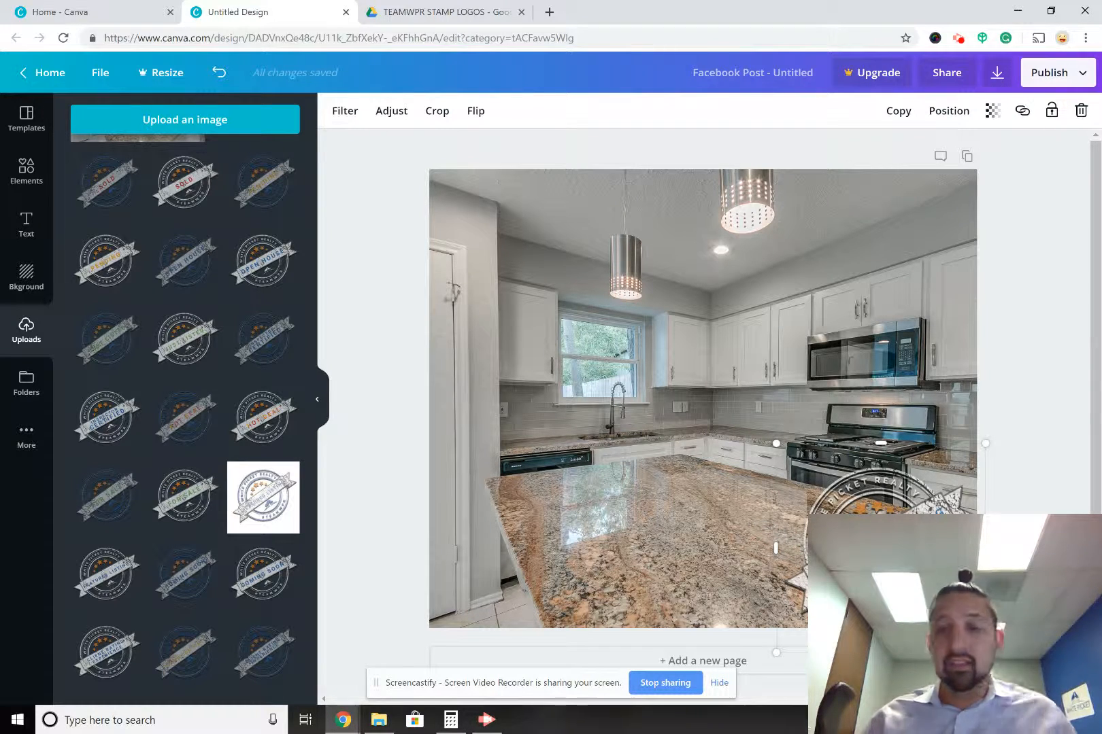
key("Delete")
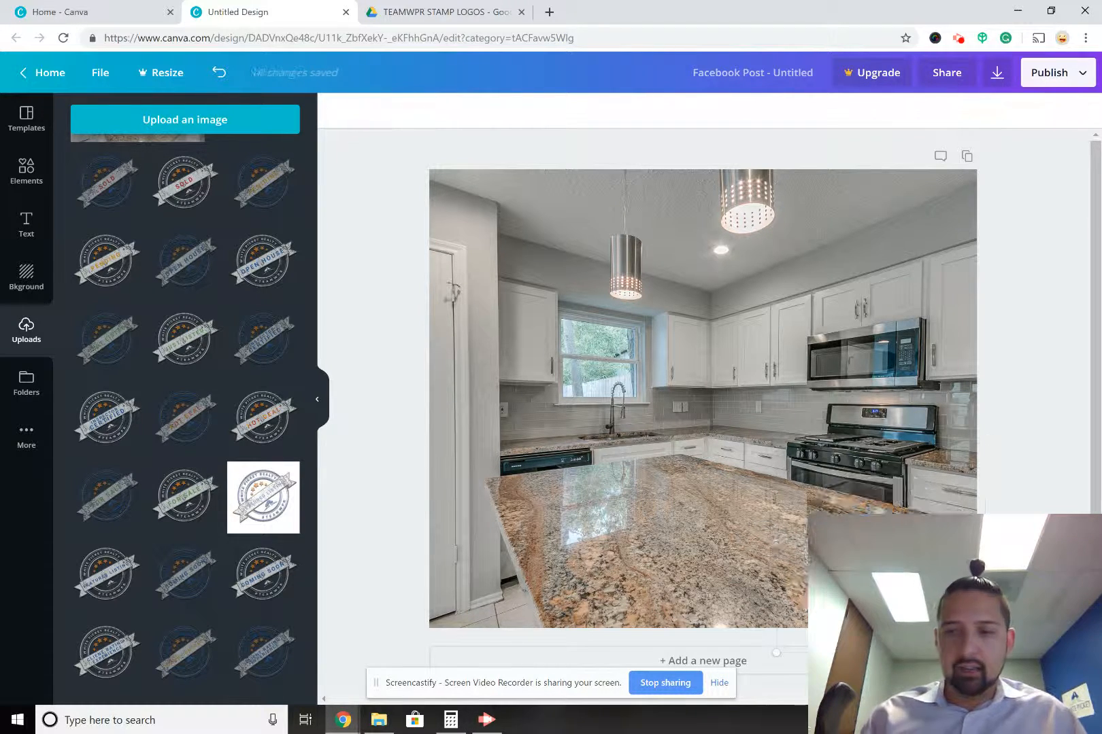
Try the white SOLD stamp over the stove area of the kitchen photo and delete it
left_click_drag(198, 202, 715, 344)
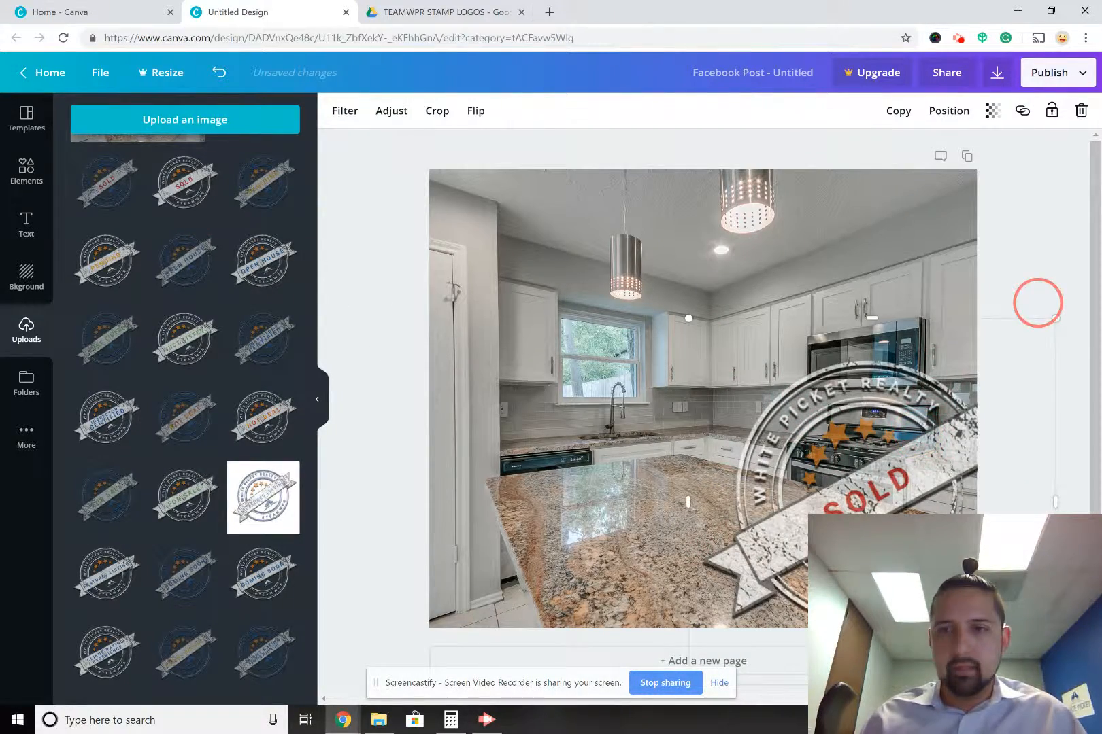
left_click_drag(848, 408, 788, 405)
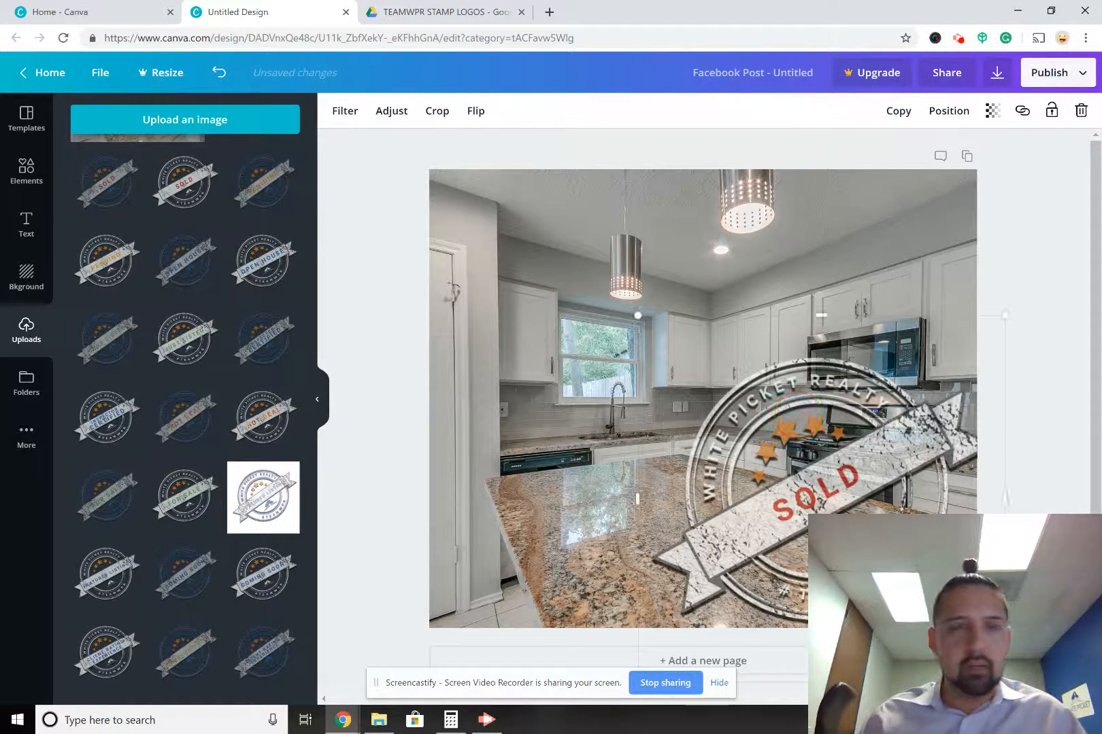
key("Delete")
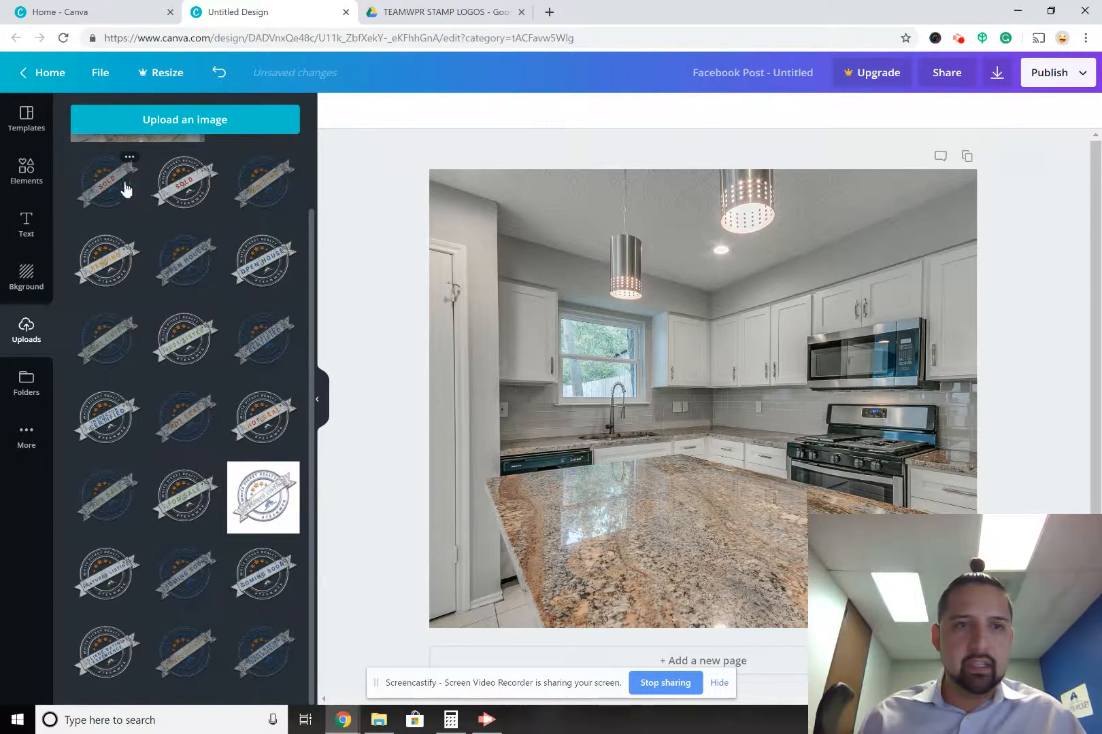
Add the blue SOLD stamp to the kitchen photo, shrink it and place it in the photo's upper-right corner
left_click_drag(184, 174, 890, 538)
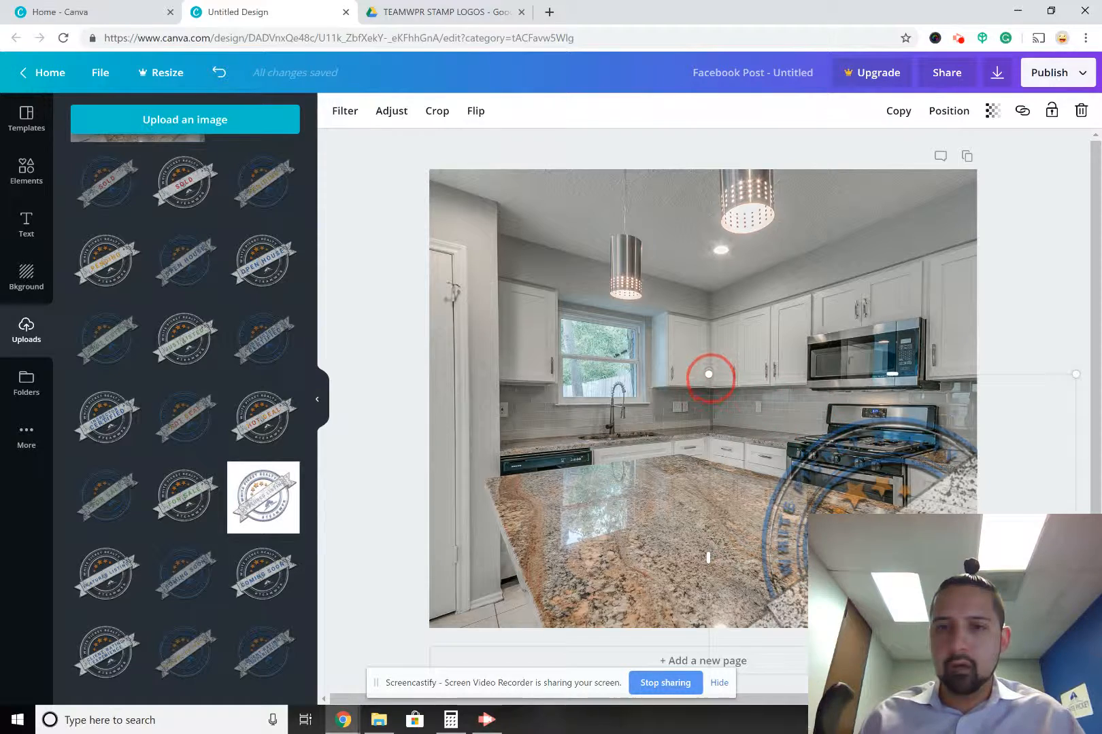
left_click_drag(711, 378, 842, 510)
left_click_drag(930, 573, 863, 249)
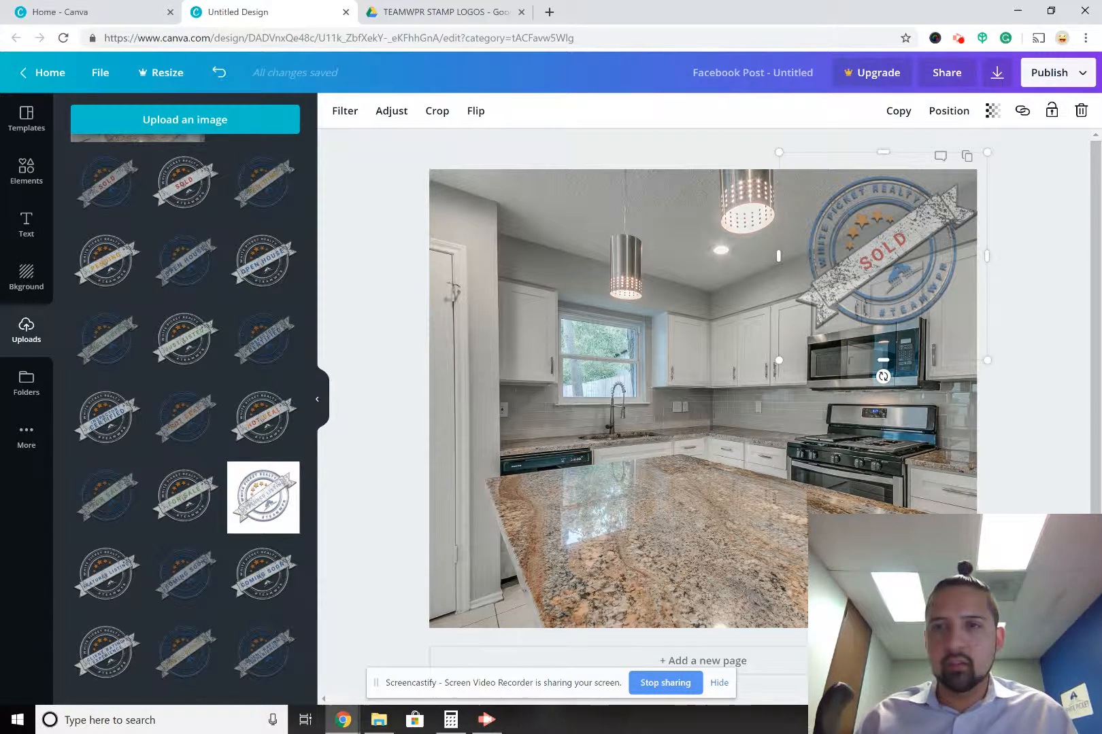
key("Escape")
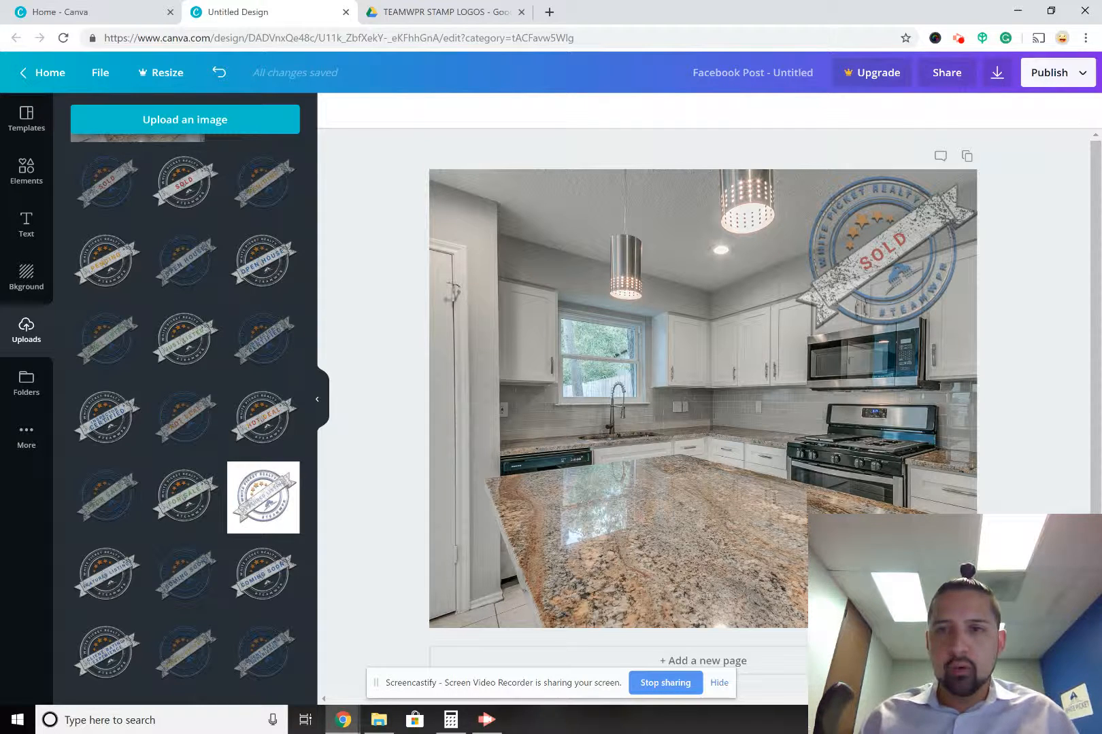
Enlarge the blue SOLD stamp and position it near the centre of the kitchen photo
left_click(883, 253)
left_click_drag(779, 361, 697, 391)
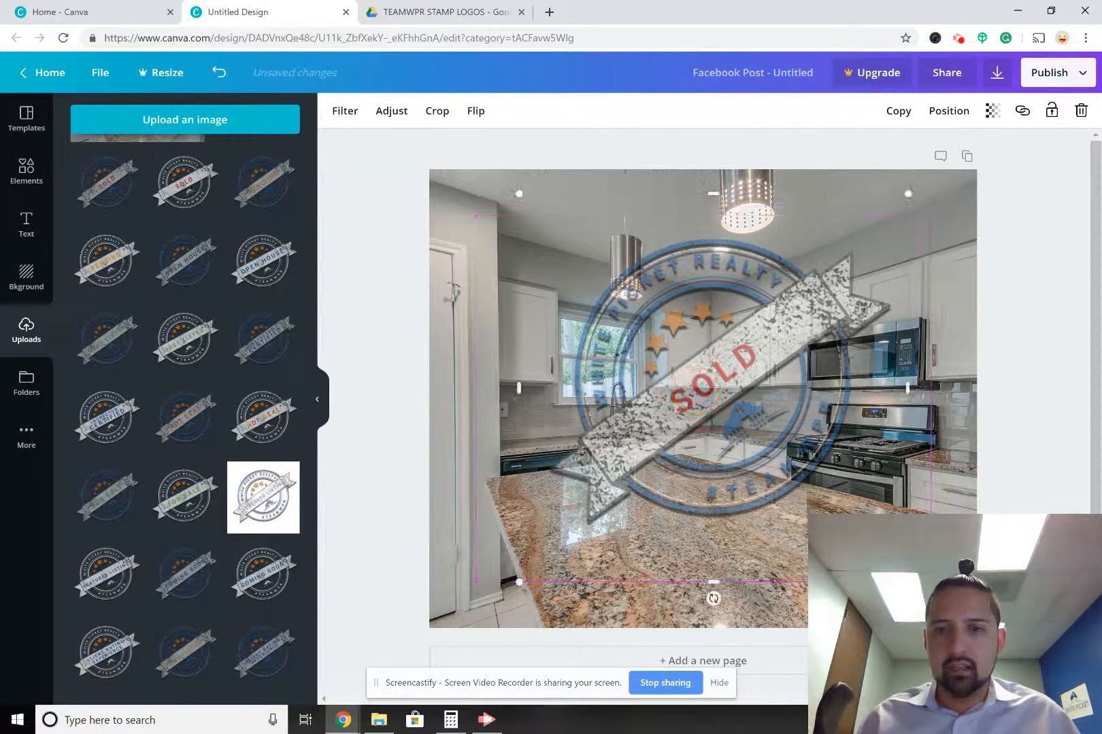
left_click(817, 660)
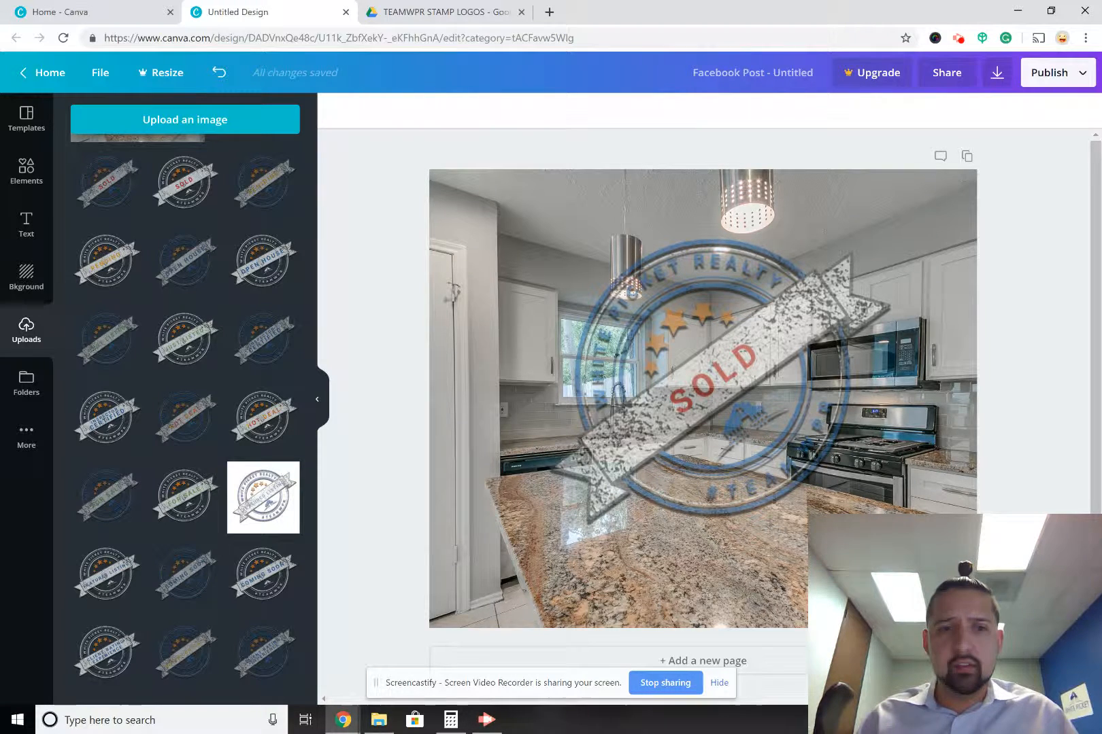
Download the finished design as a PNG and dismiss the Canva for Work trial offer
left_click(1076, 70)
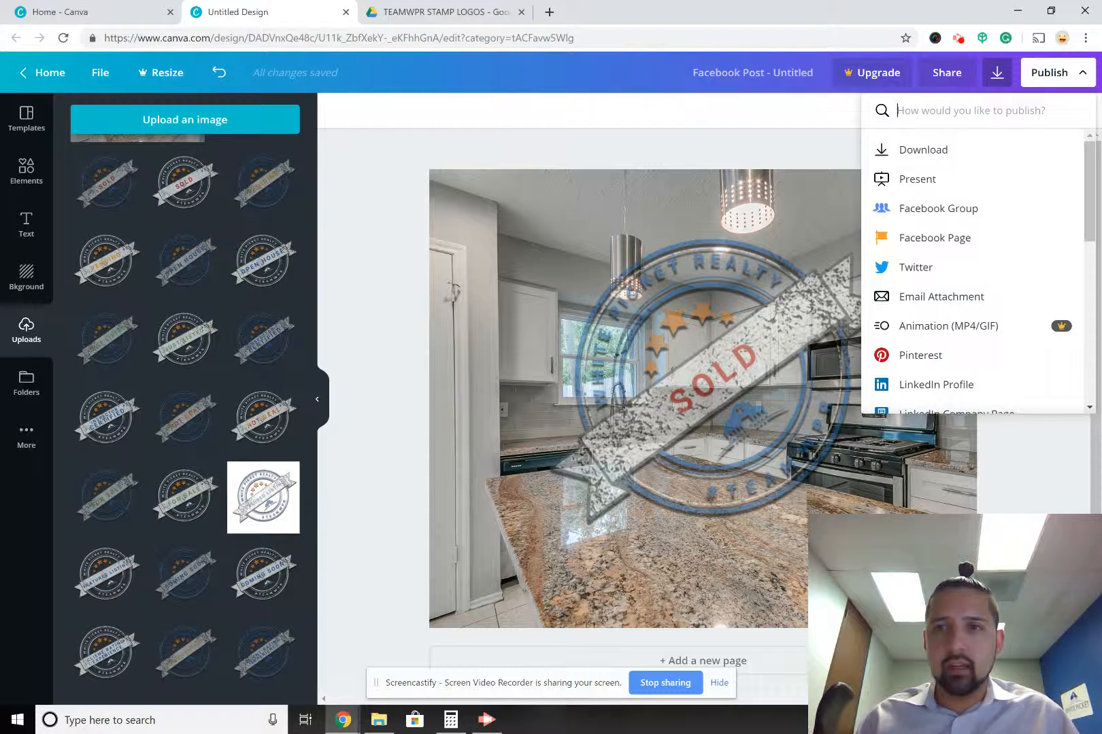
left_click(997, 72)
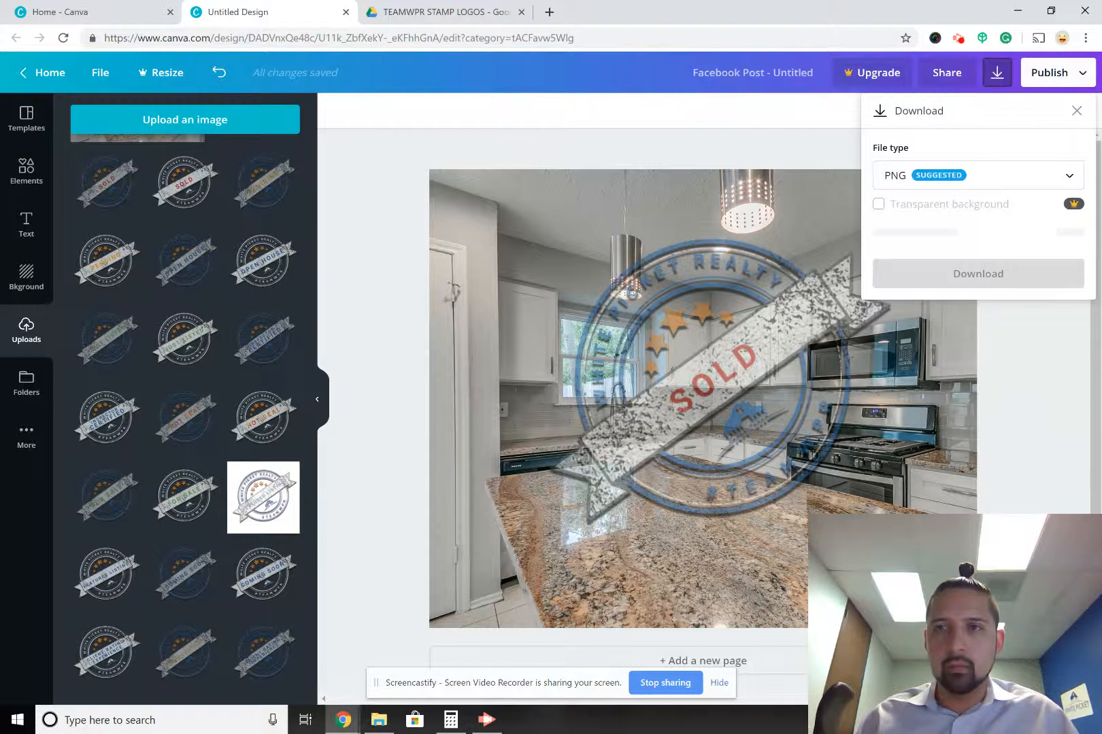
left_click(977, 172)
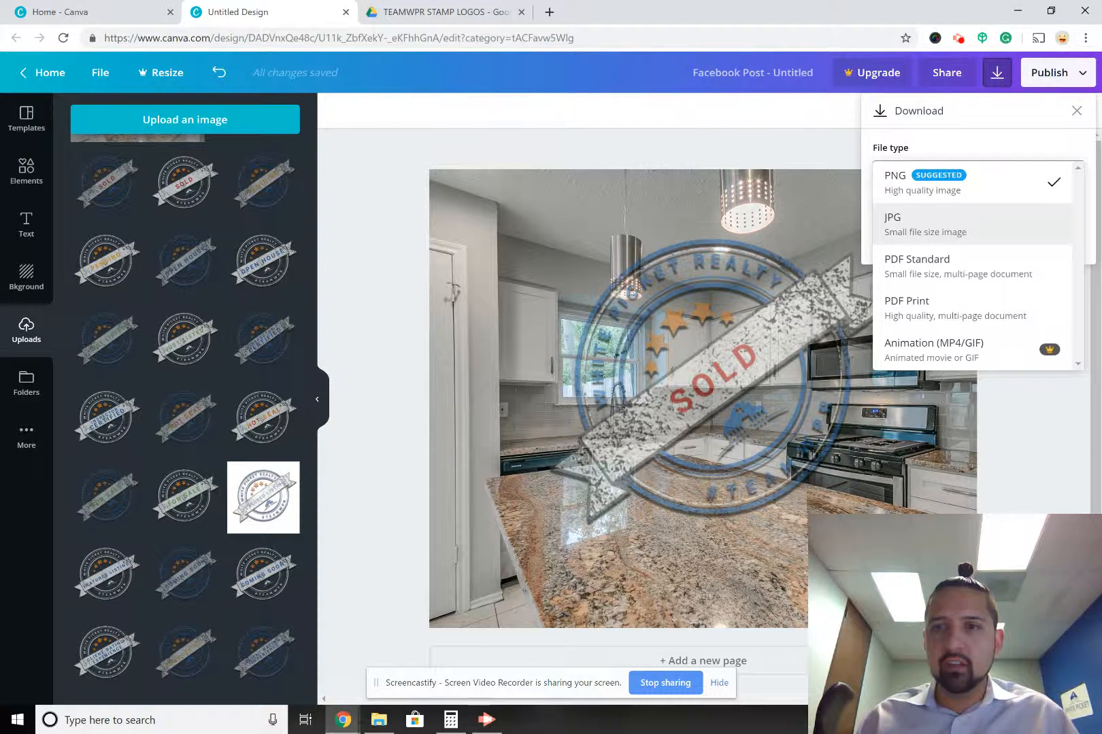
left_click(977, 182)
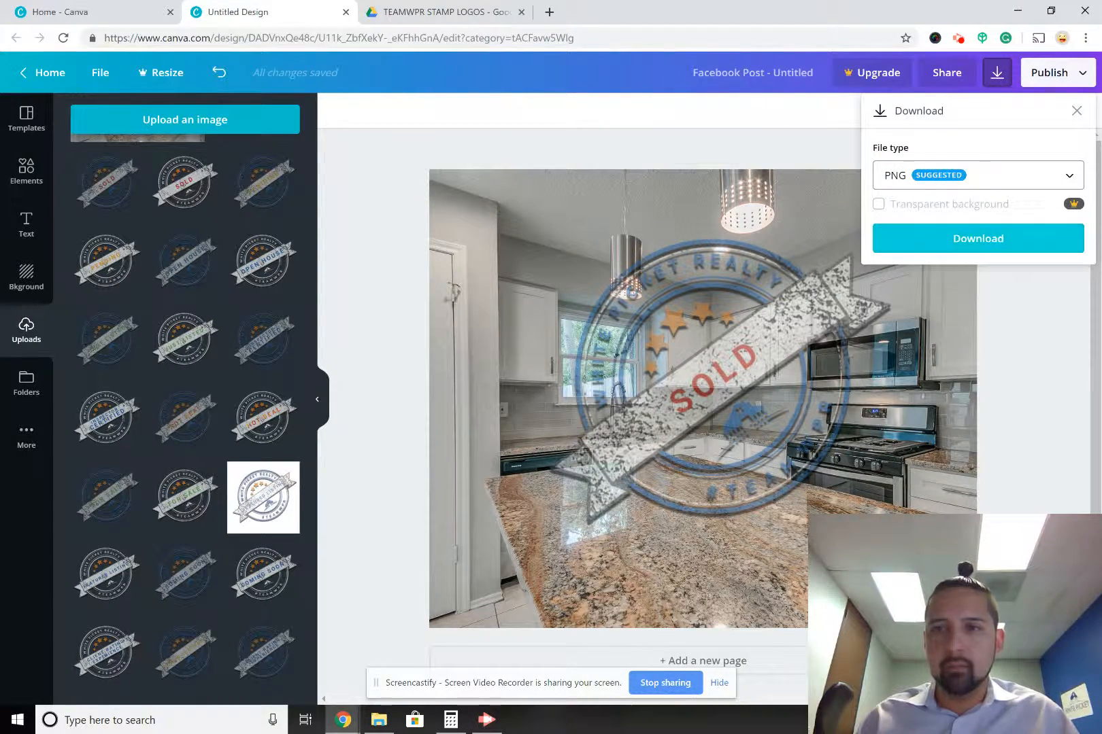
left_click(954, 239)
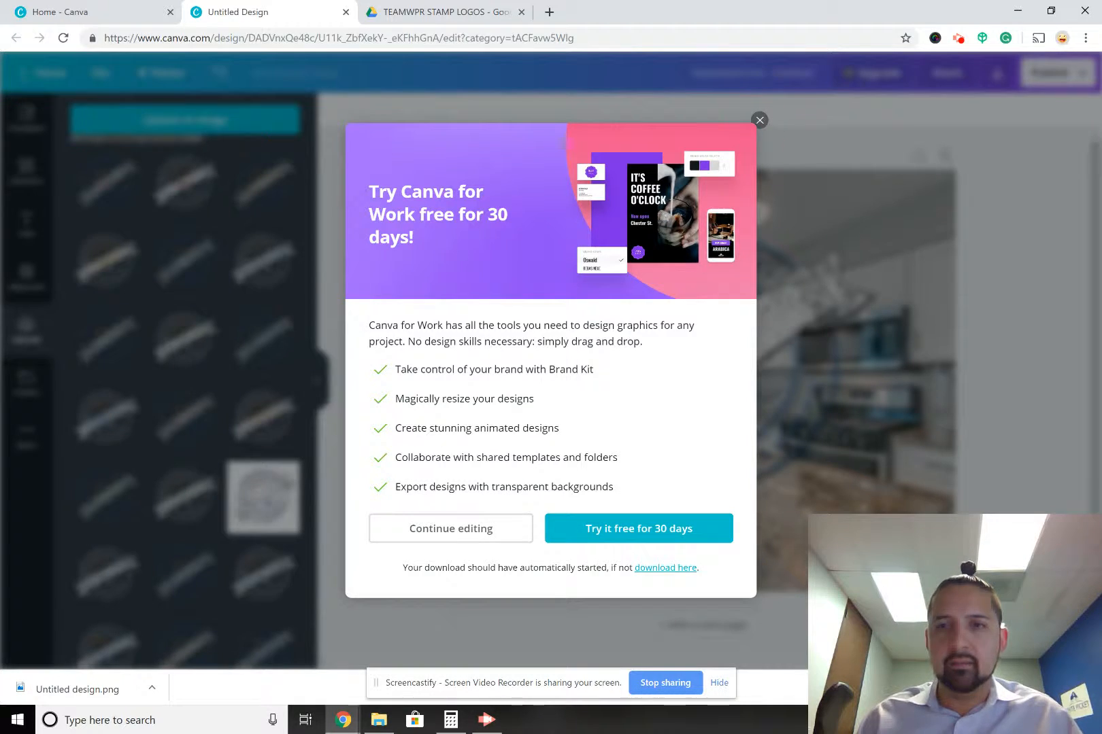
left_click(759, 120)
Open facebook.com in a new browser tab
left_click(549, 11)
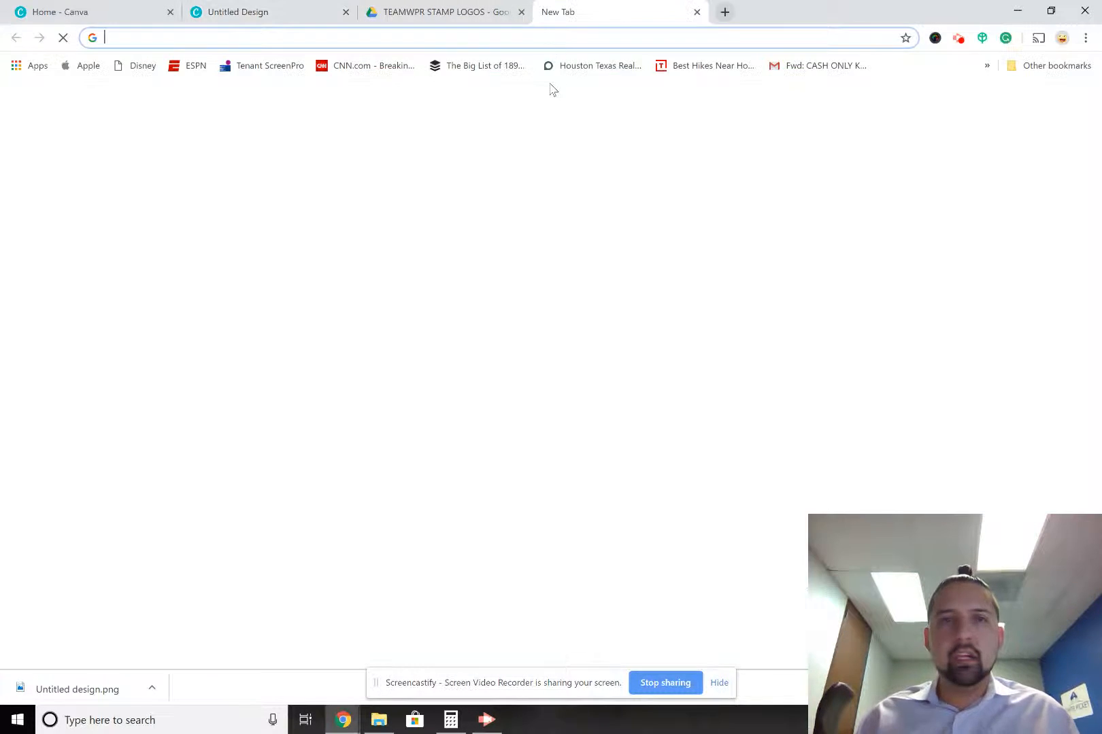
type("facebook.com")
key("Return")
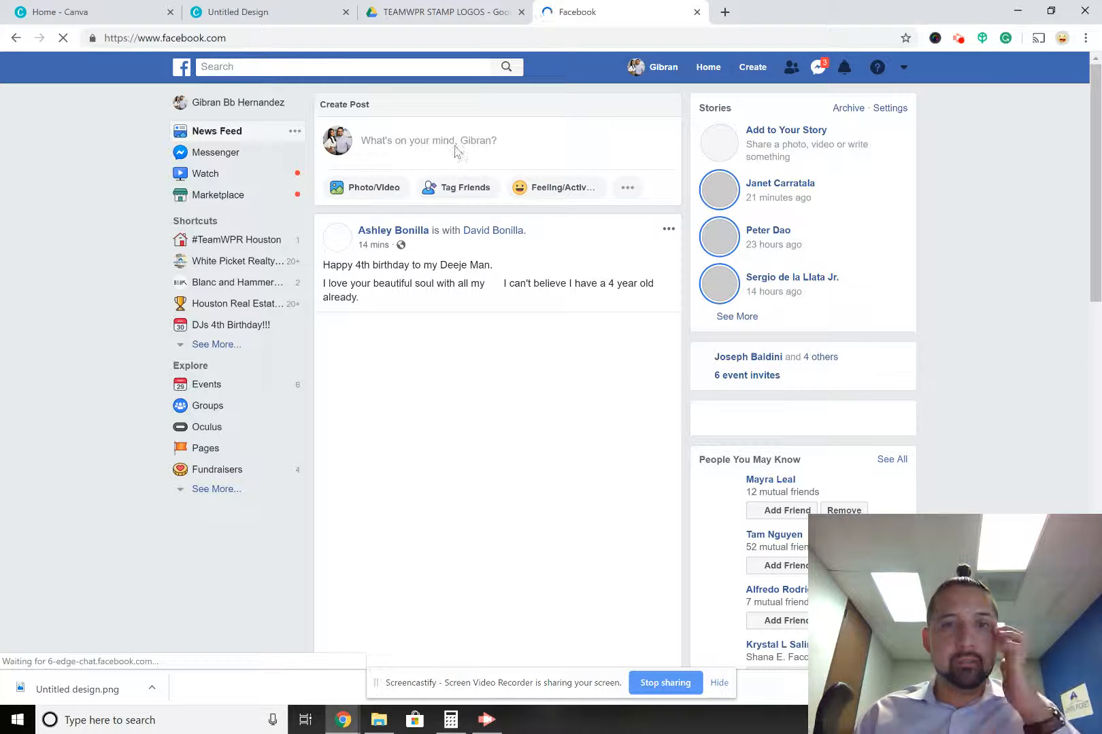
Start a new Facebook post and attach the kitchen image with the SOLD stamp, Untitled design, from the Downloads folder
left_click(439, 140)
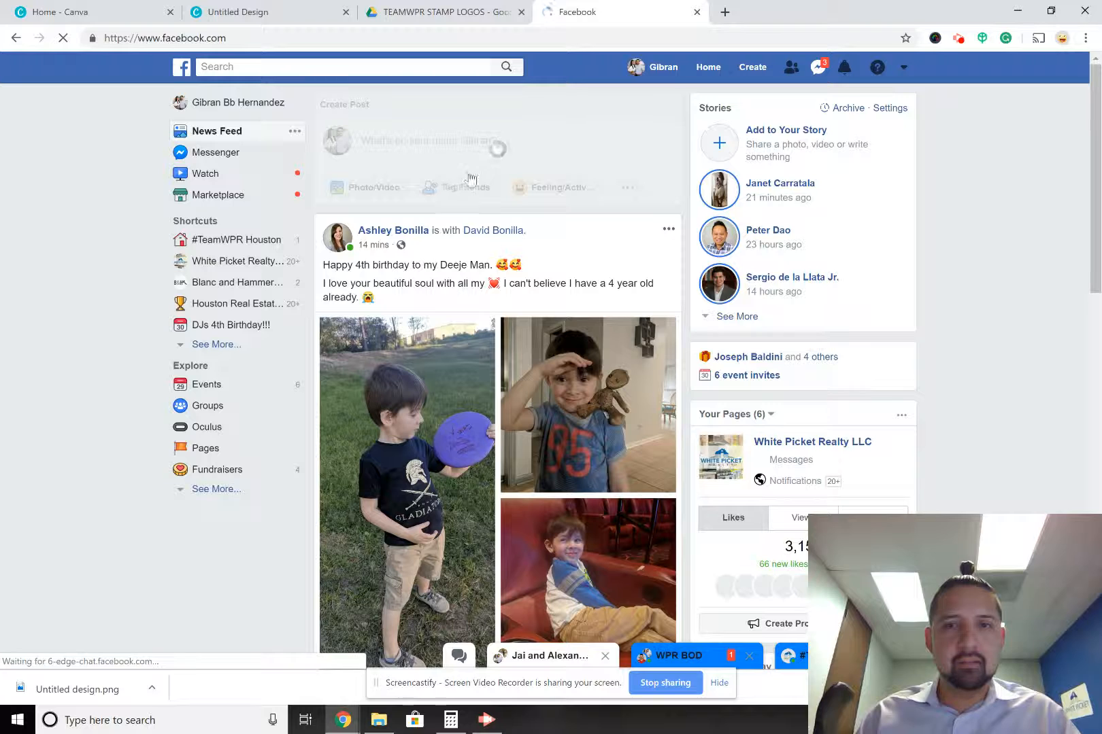
left_click(429, 147)
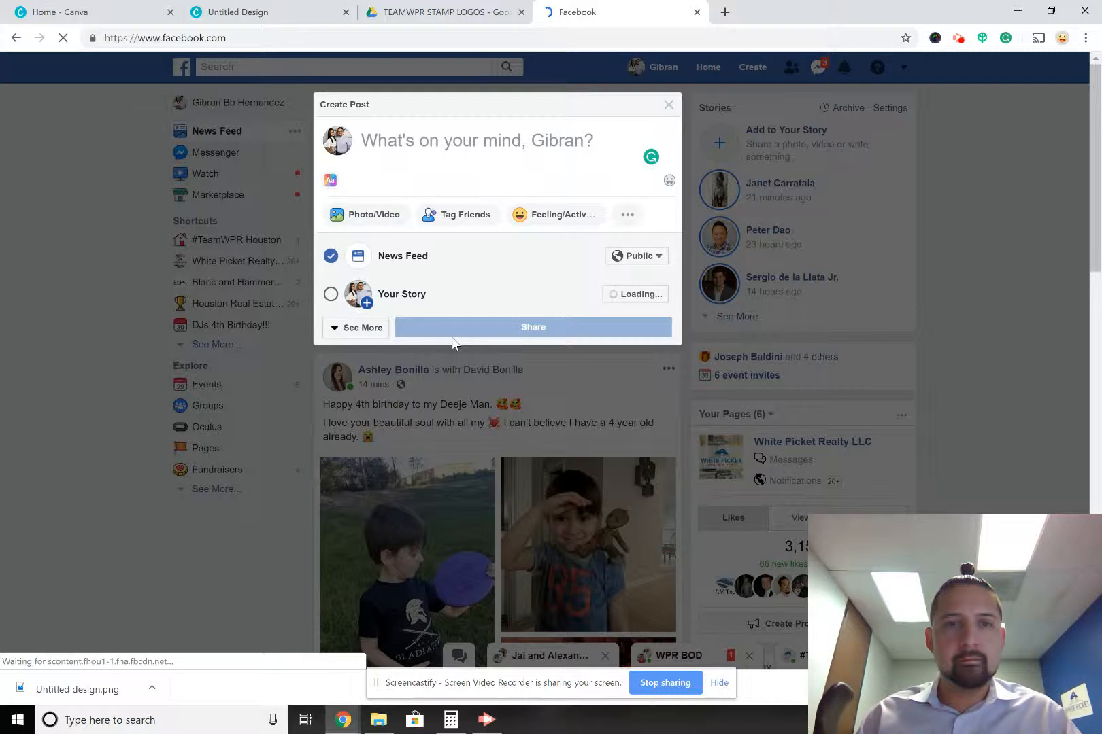
left_click(371, 216)
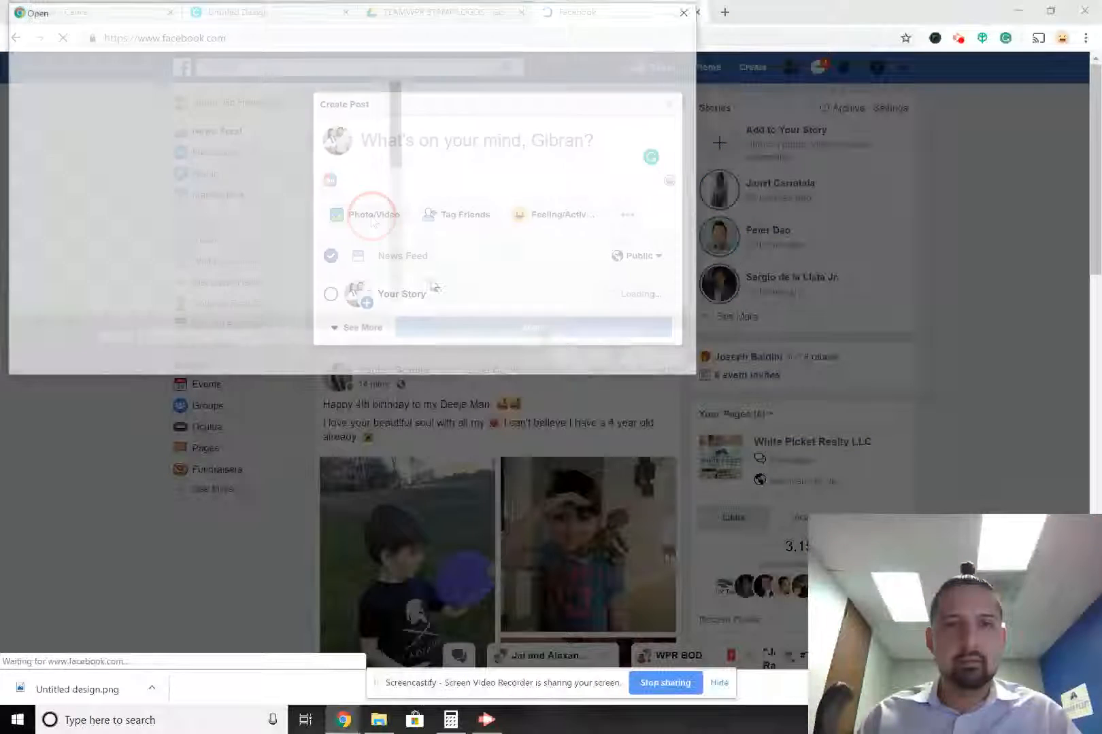
left_click(63, 125)
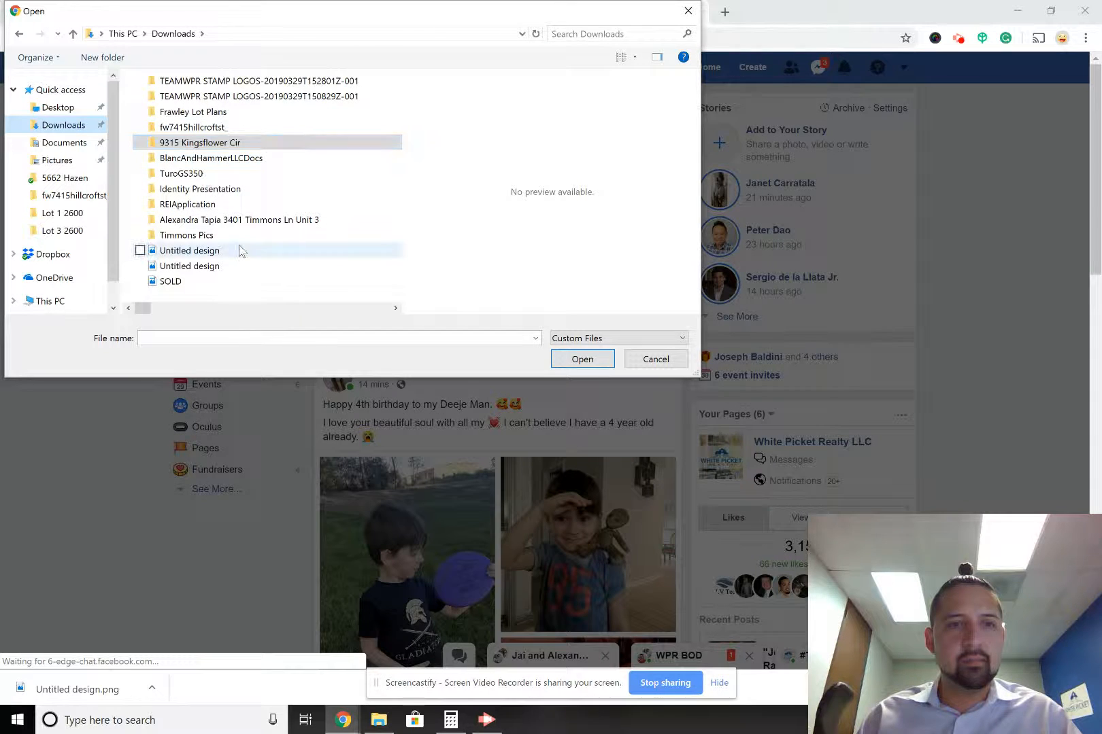
left_click(204, 251)
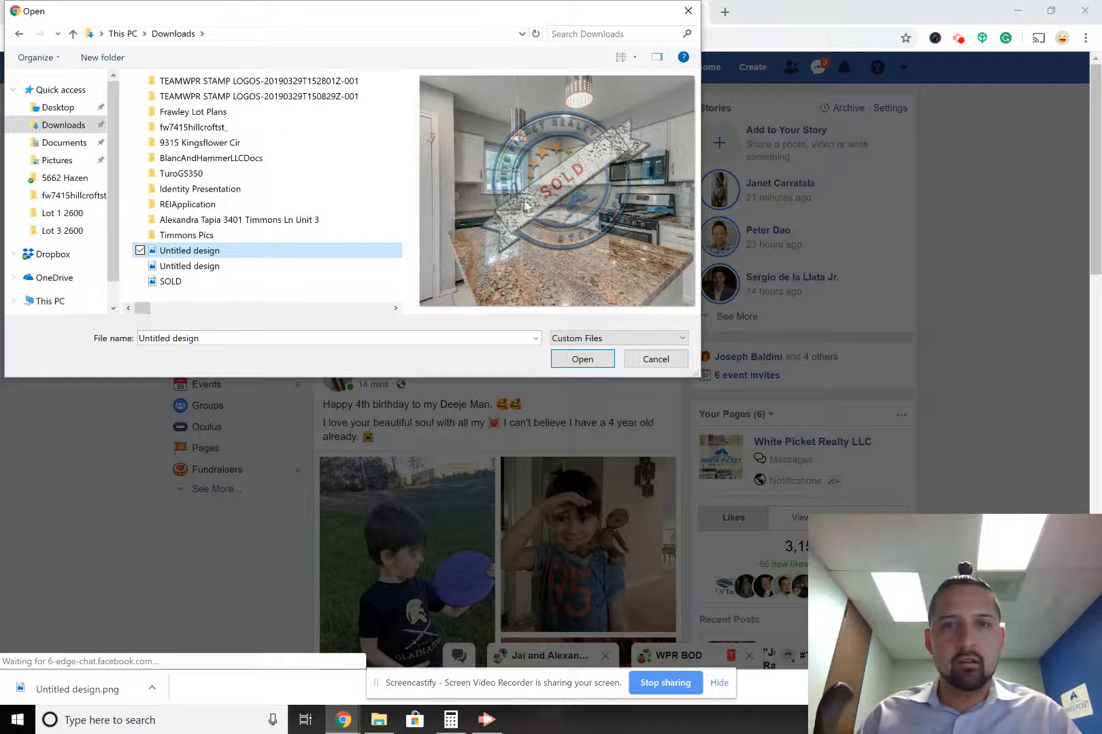
left_click(583, 359)
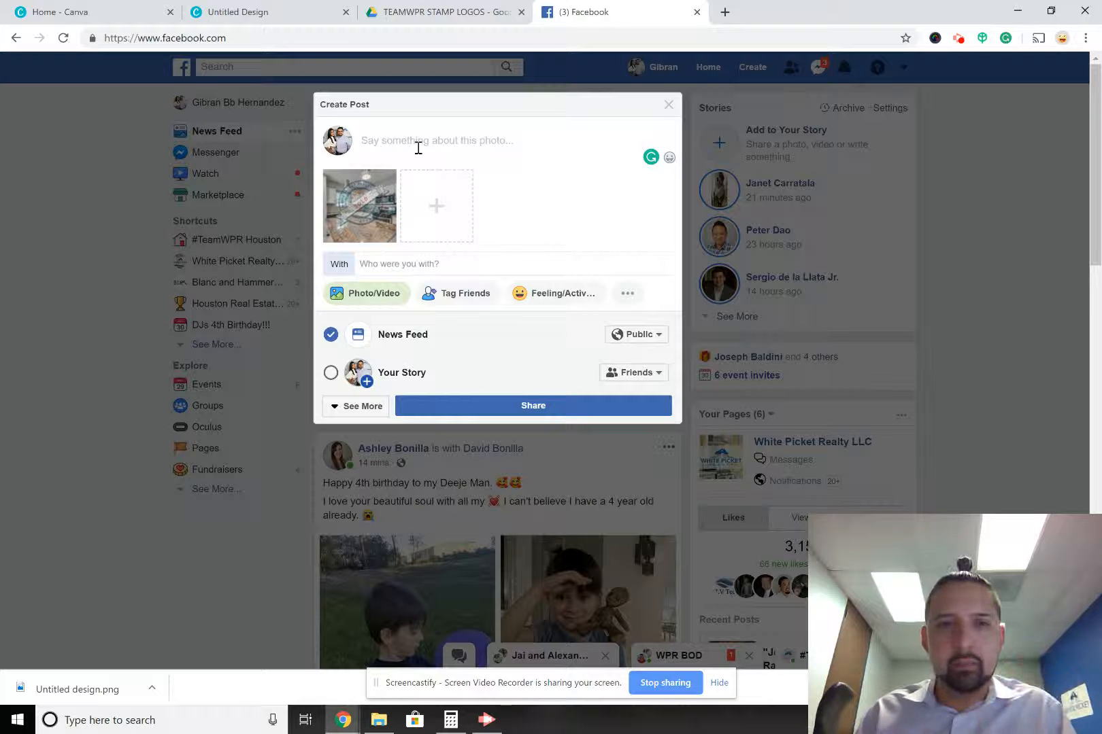
Close the post draft without sharing it and switch to the TEAMWPR STAMP LOGOS folder in Google Drive
left_click(669, 106)
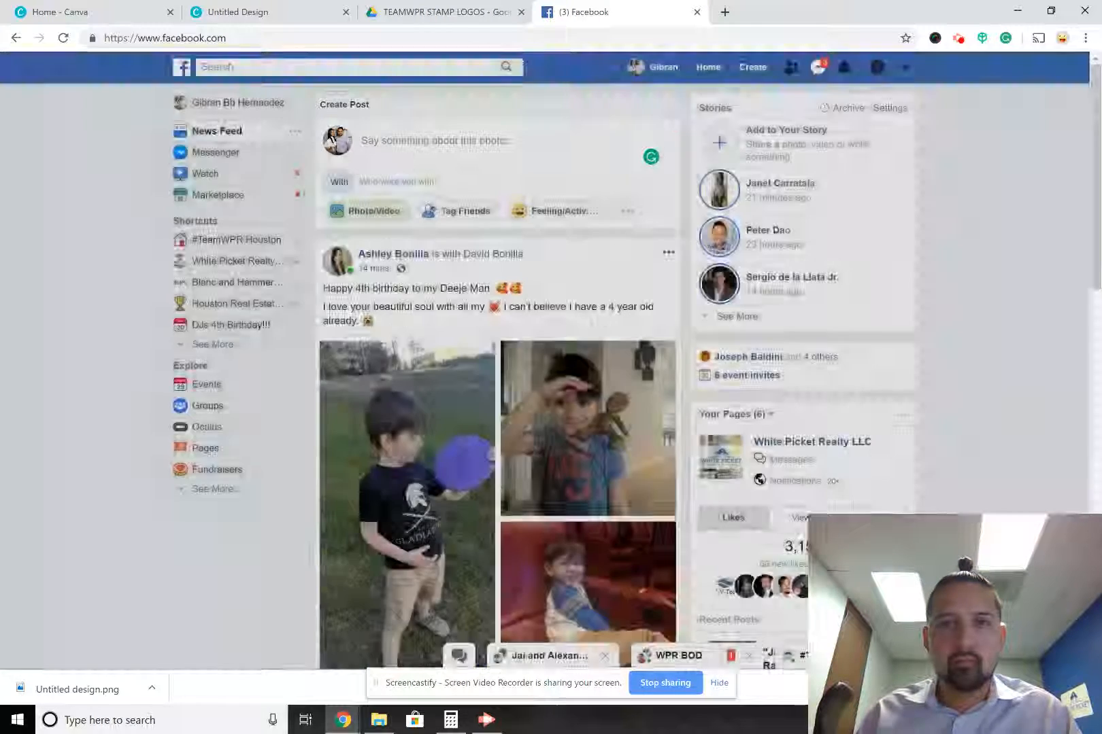
left_click(469, 140)
left_click(668, 104)
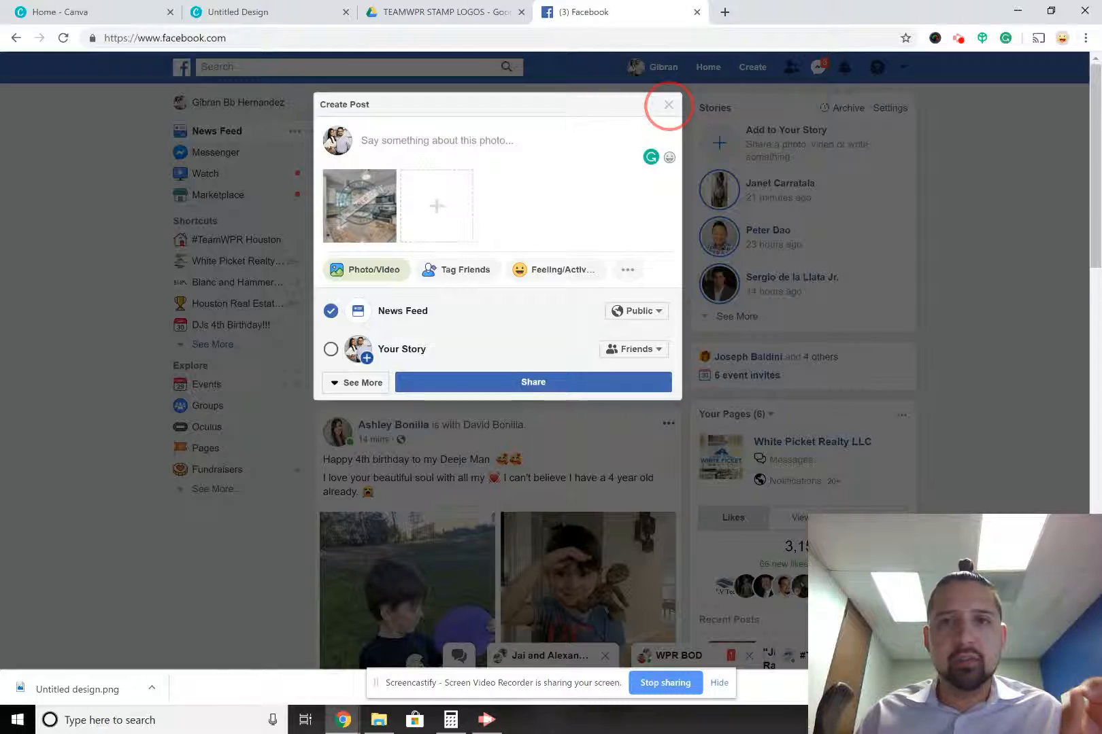
left_click(442, 12)
left_click(583, 12)
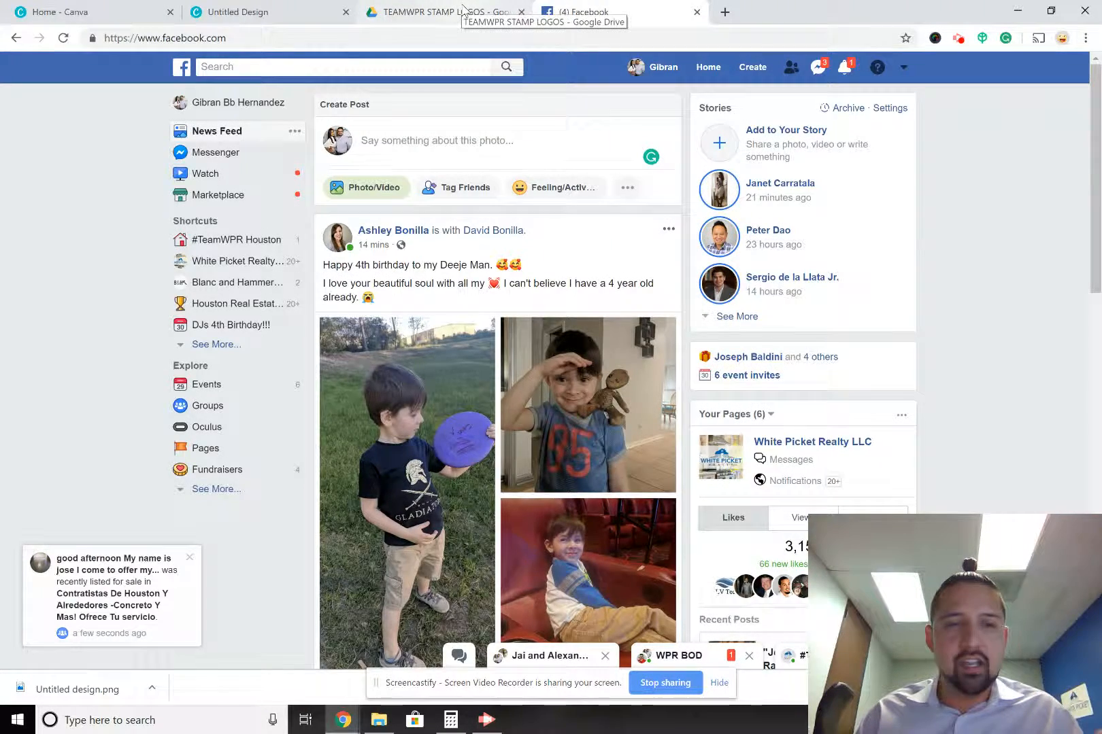
left_click(463, 11)
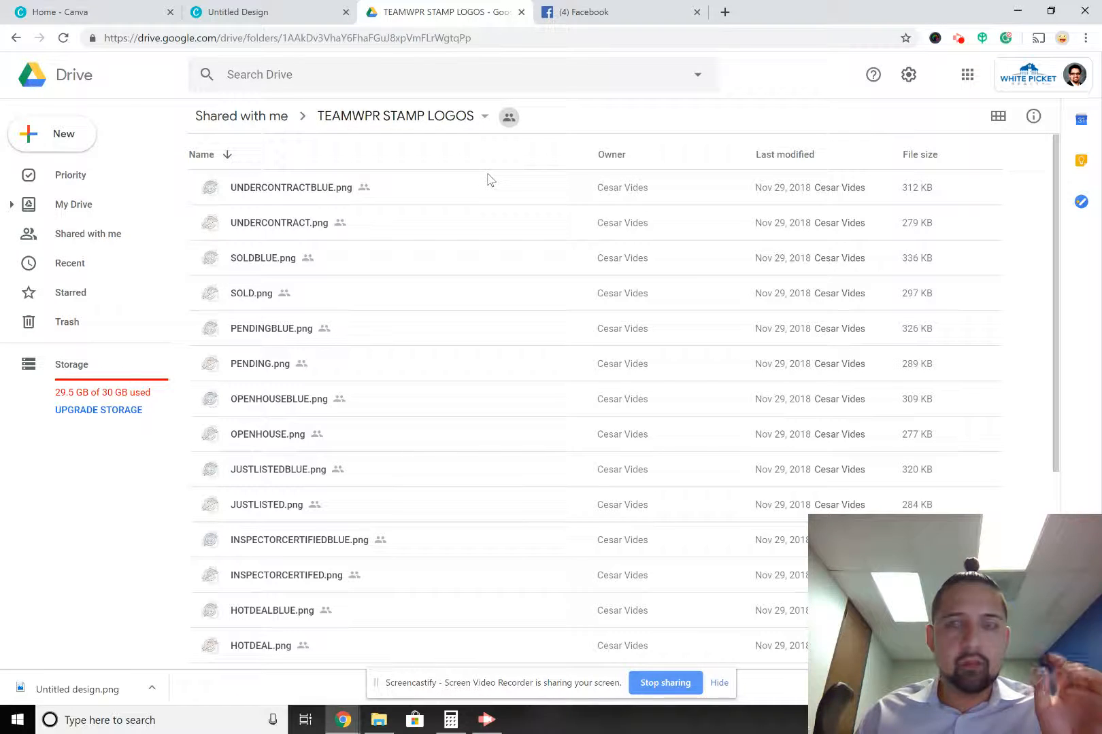